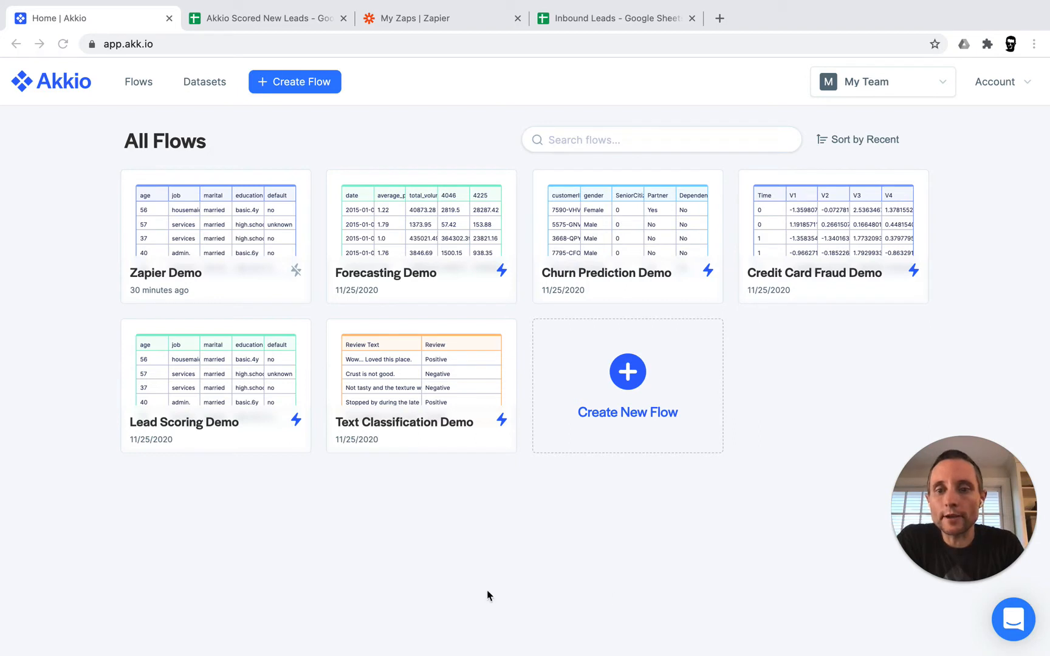
# Open the Zapier Demo flow, review the Predict step's accuracy results, and add a third step
pyautogui.click(189, 240)
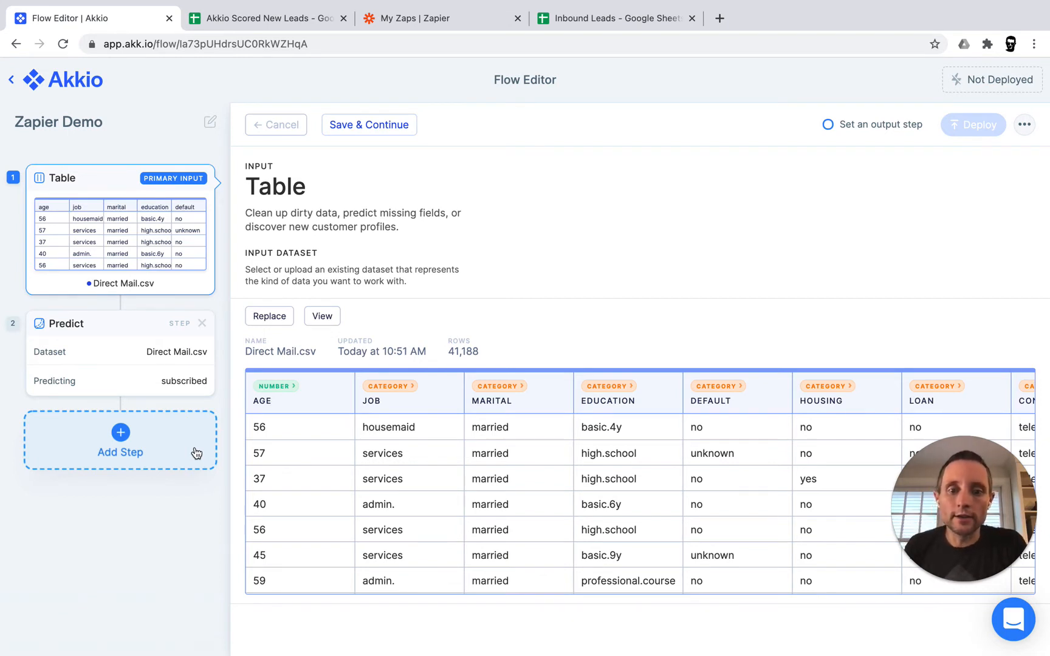
pyautogui.click(135, 363)
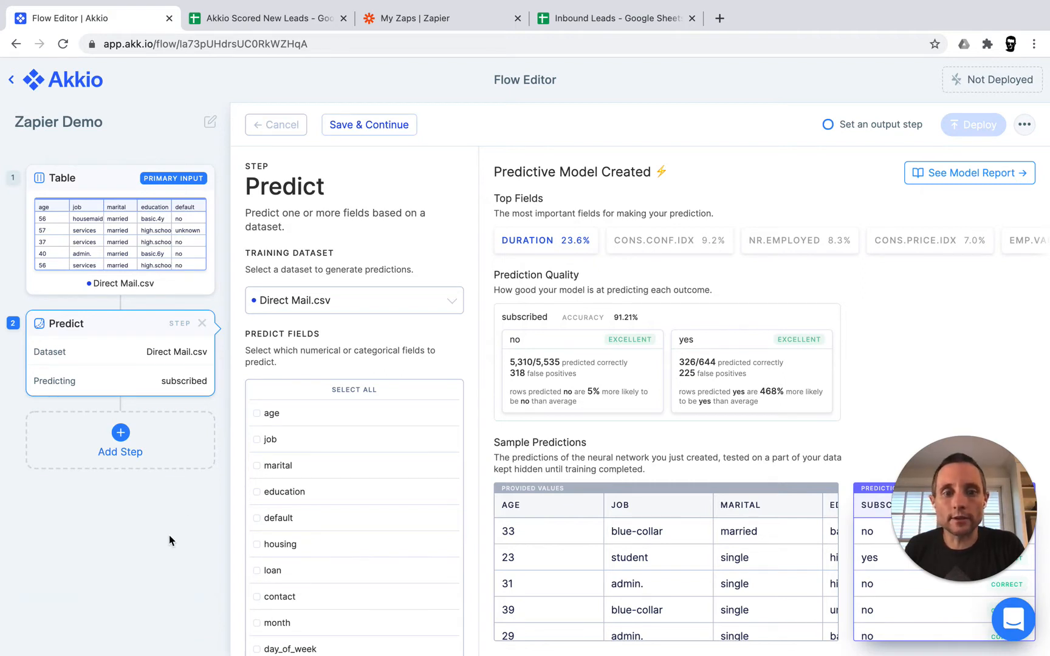
pyautogui.click(123, 447)
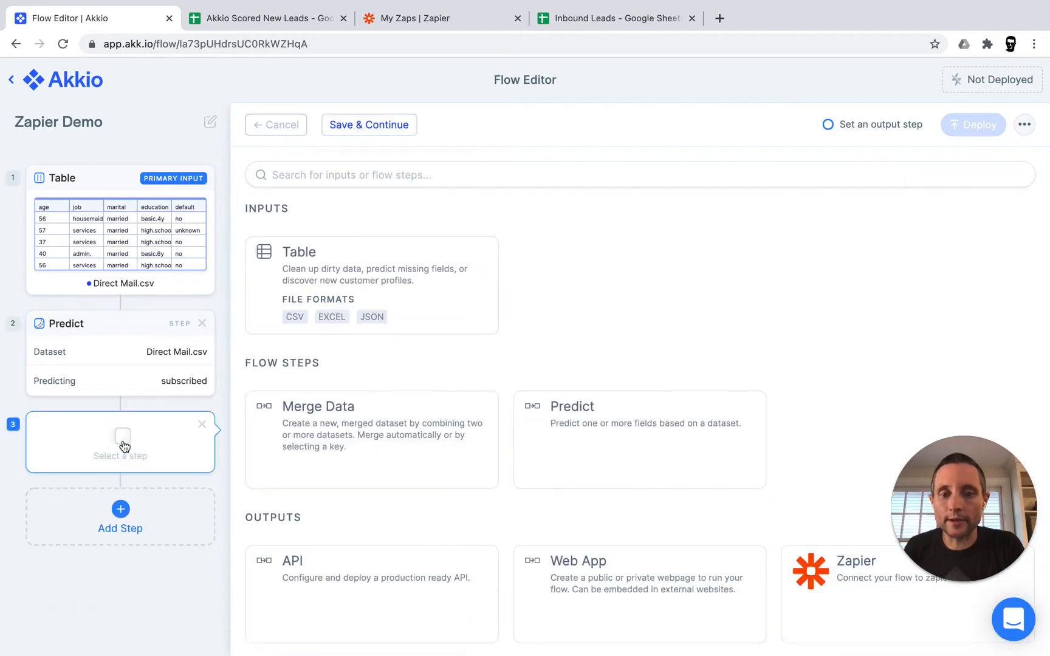
# Make Zapier the flow's output step, deploy the flow, and go to the Zaps list
pyautogui.click(848, 598)
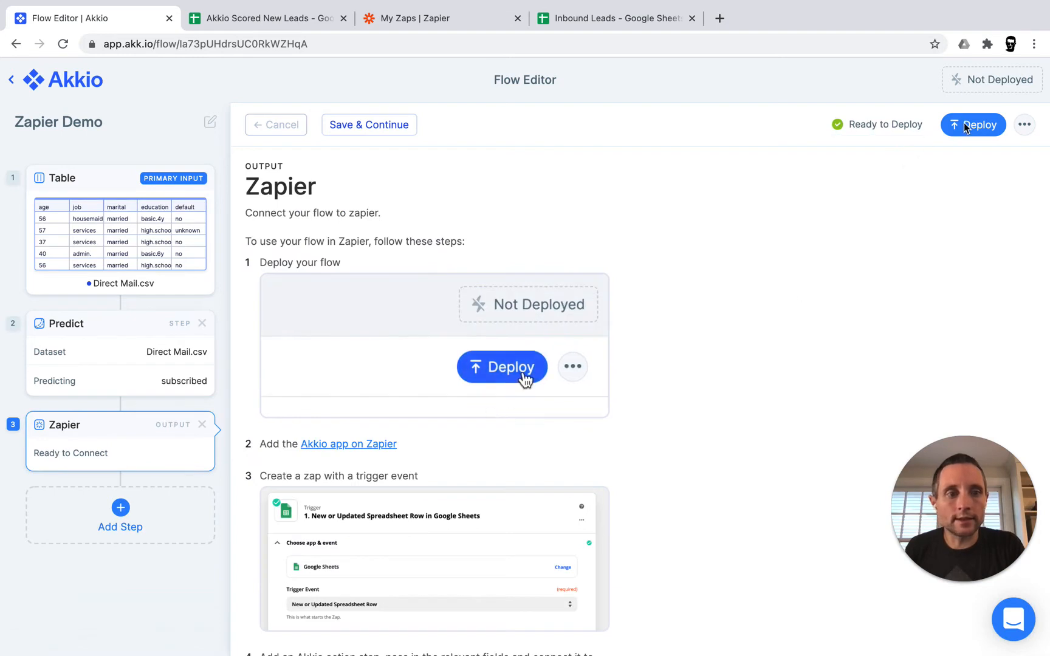
pyautogui.click(971, 125)
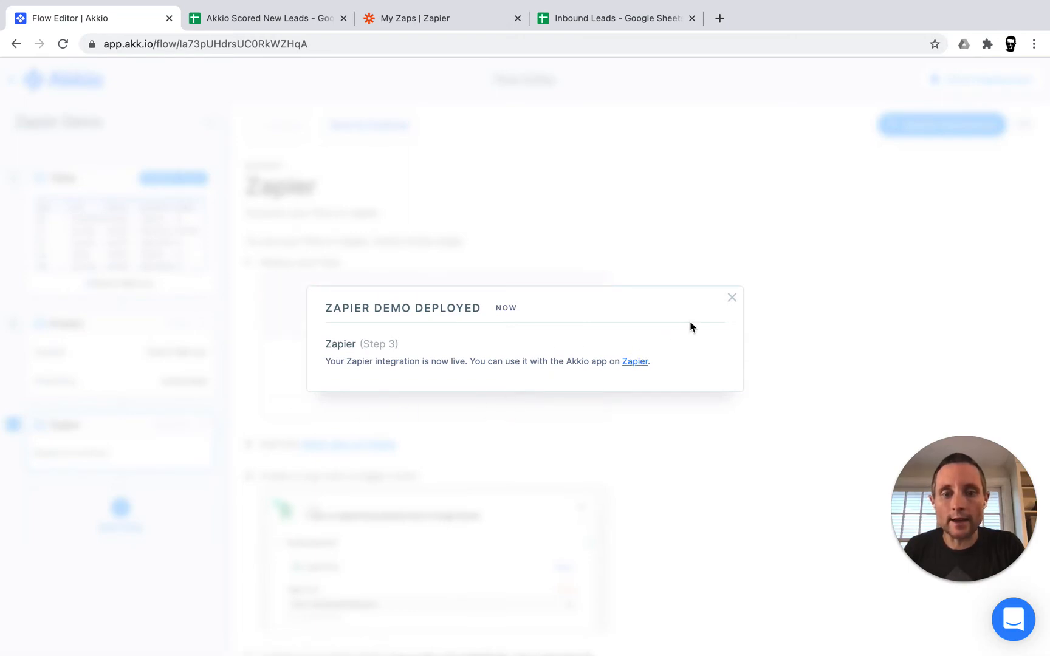
pyautogui.click(731, 298)
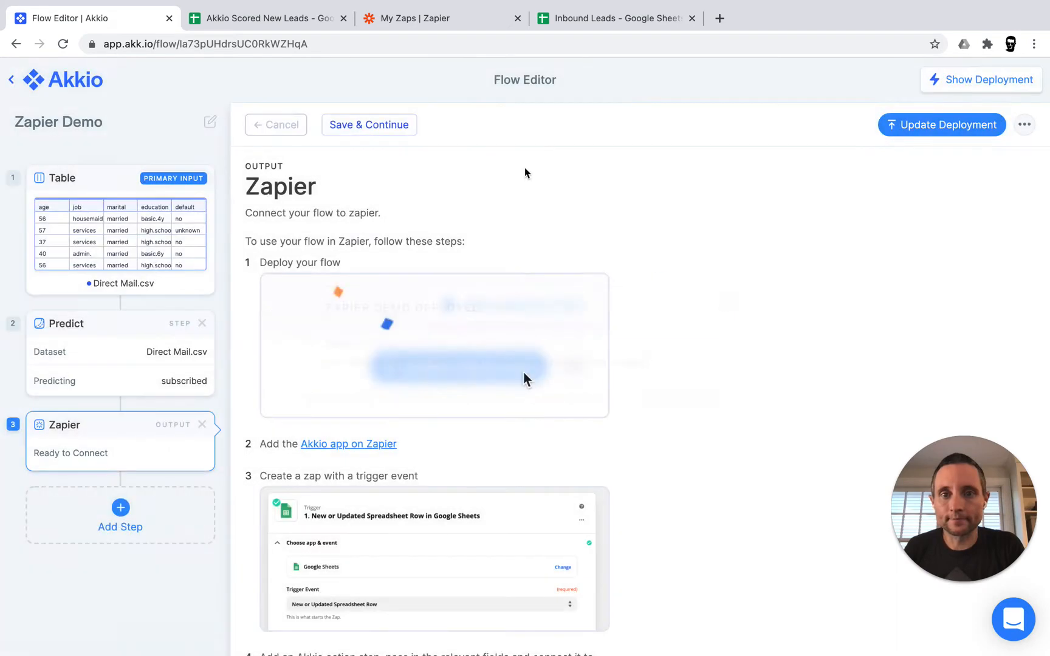
pyautogui.click(440, 18)
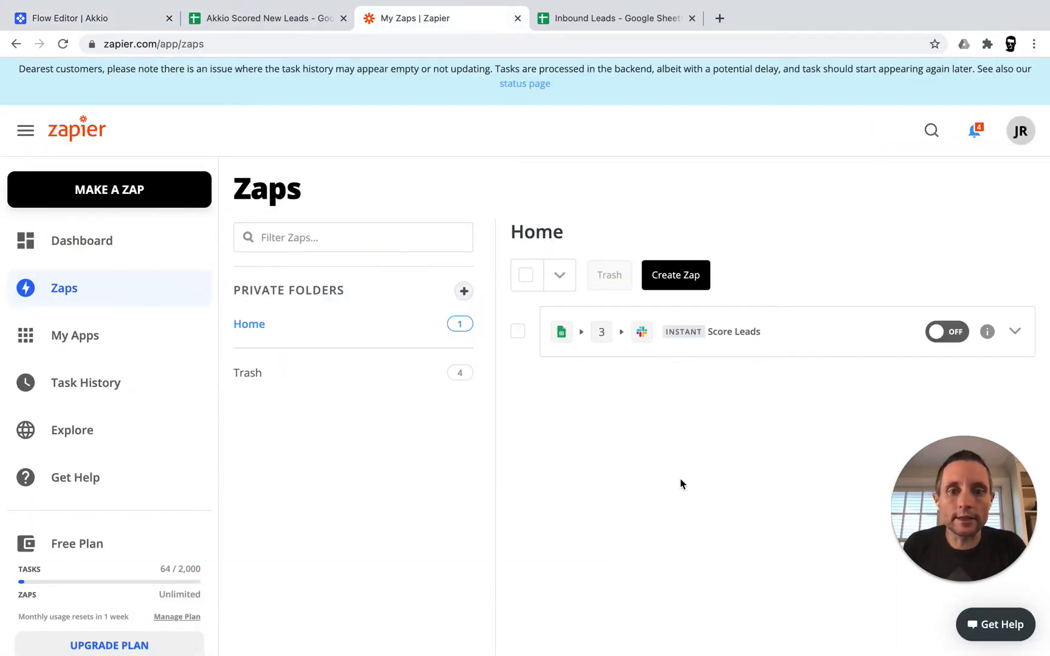
# Open the Score Leads zap's steps, then view the Akkio Scored New Leads sheet
pyautogui.click(763, 336)
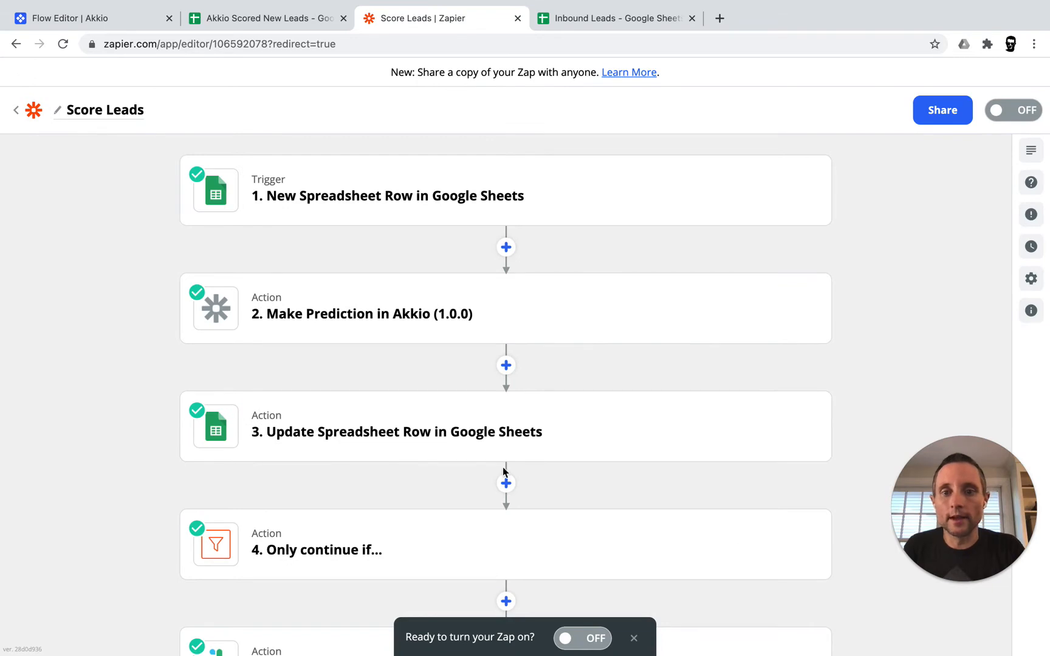
pyautogui.click(259, 21)
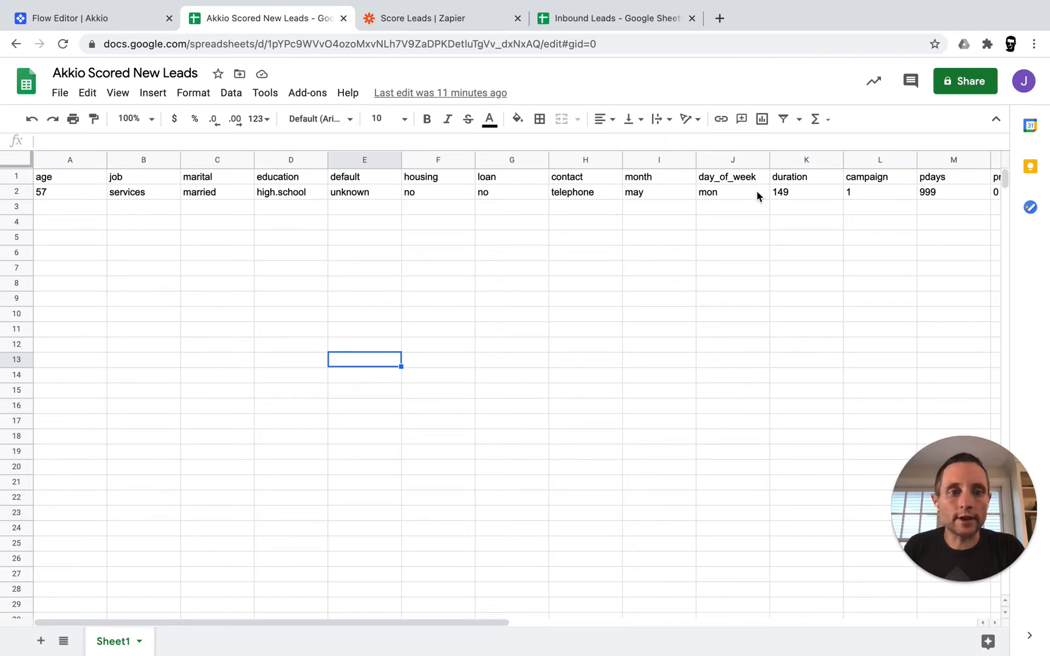
pyautogui.hscroll(3, 852, 202)
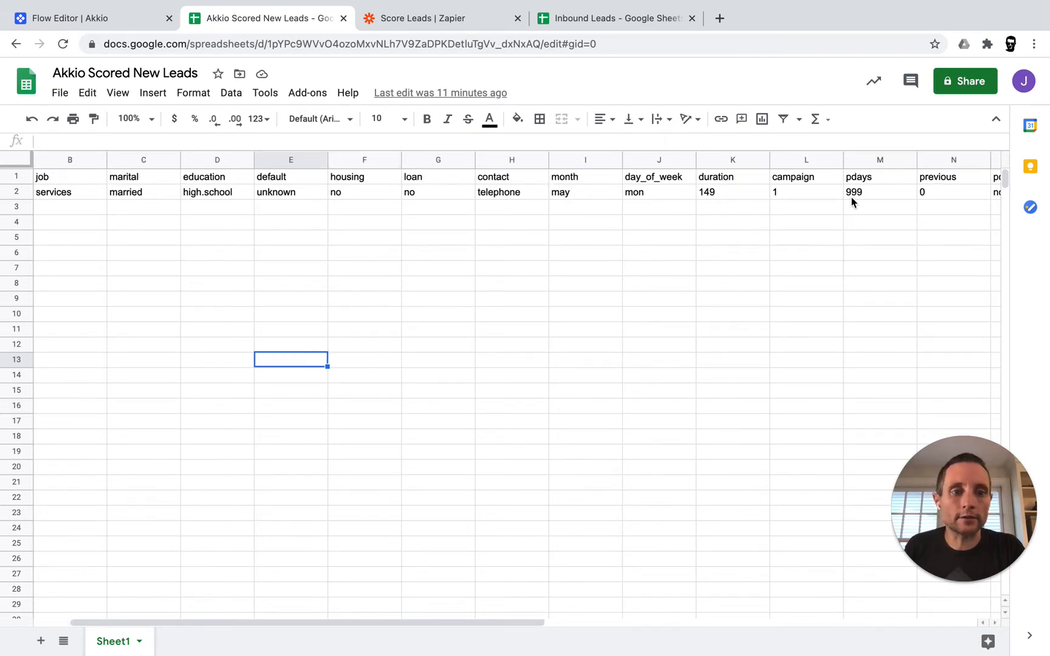
pyautogui.hscroll(8, 851, 202)
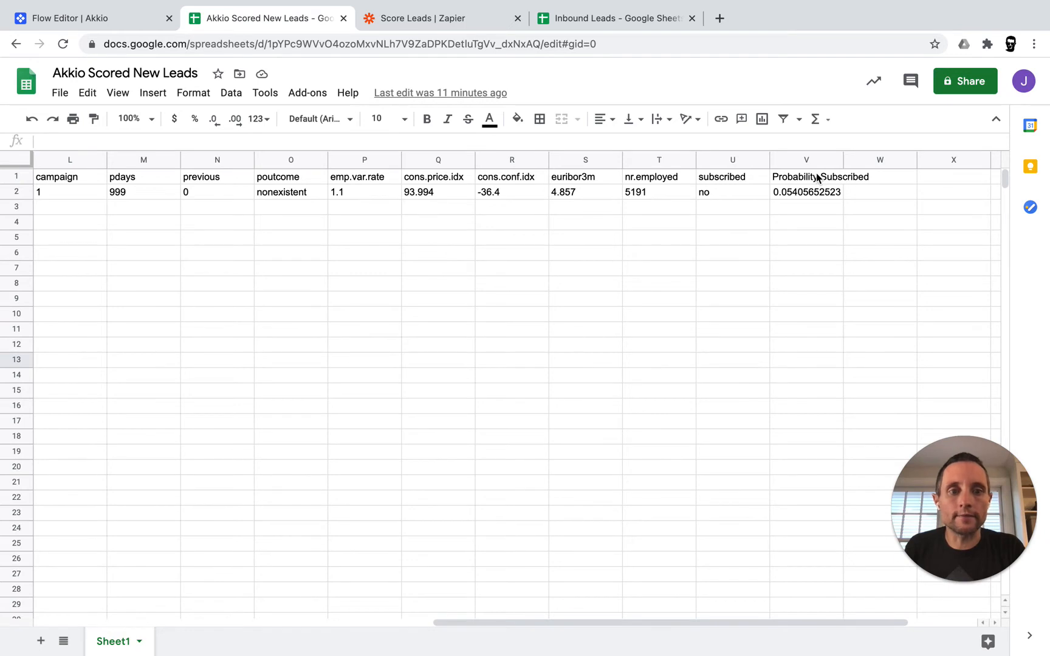
pyautogui.hscroll(-10, 551, 228)
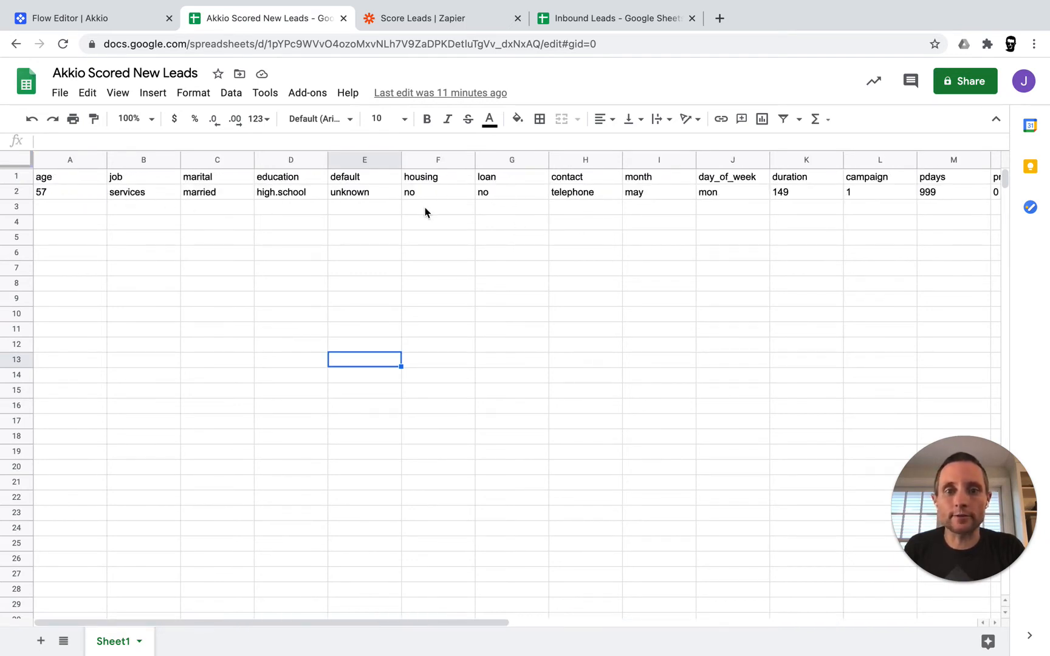
# Verify the Score Leads trigger watches Sheet1 of the Akkio Scored New Leads spreadsheet
pyautogui.click(451, 21)
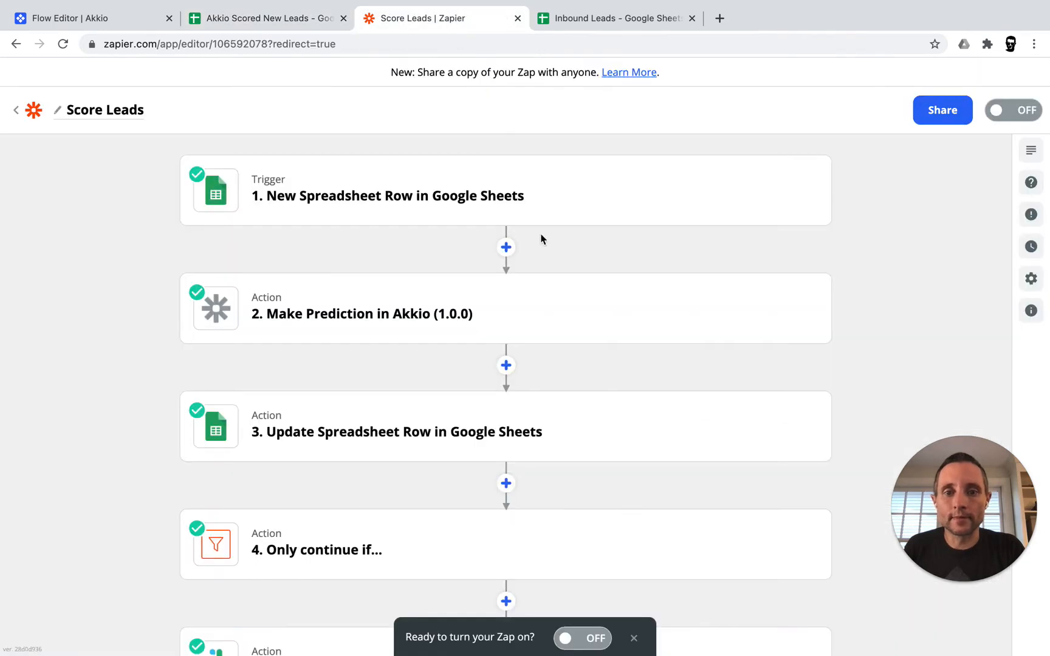
pyautogui.click(440, 211)
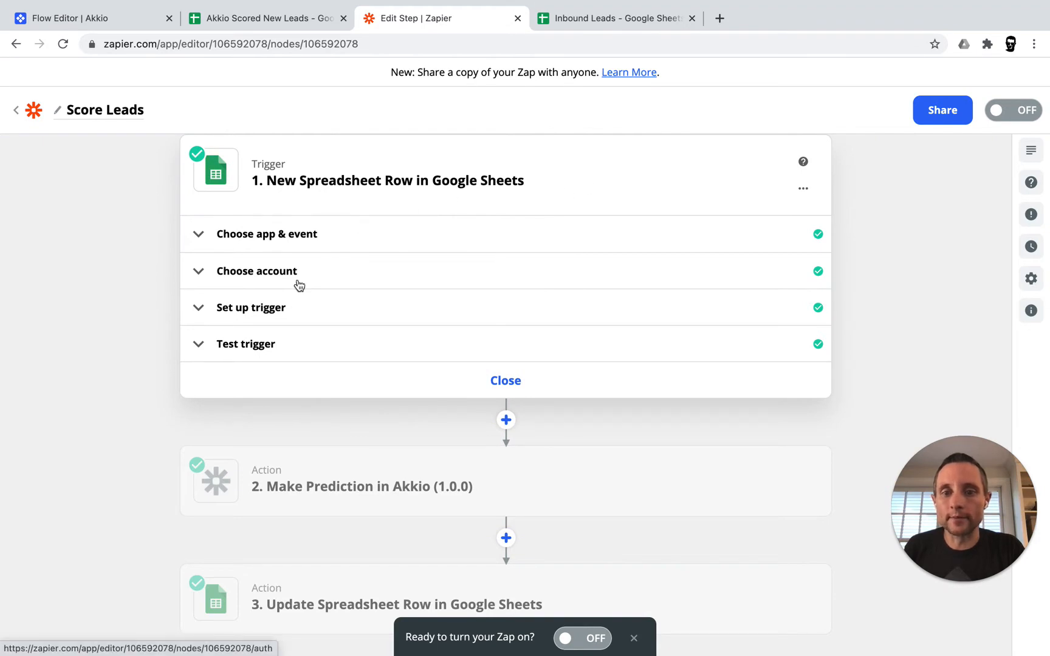
pyautogui.click(205, 310)
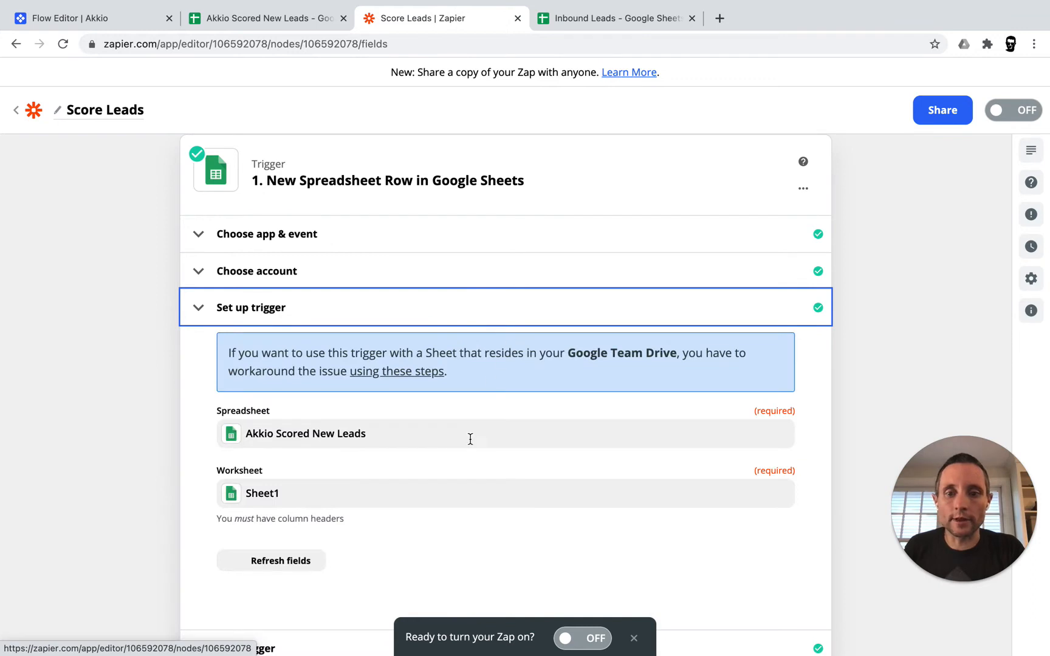
pyautogui.scroll(-2, 471, 444)
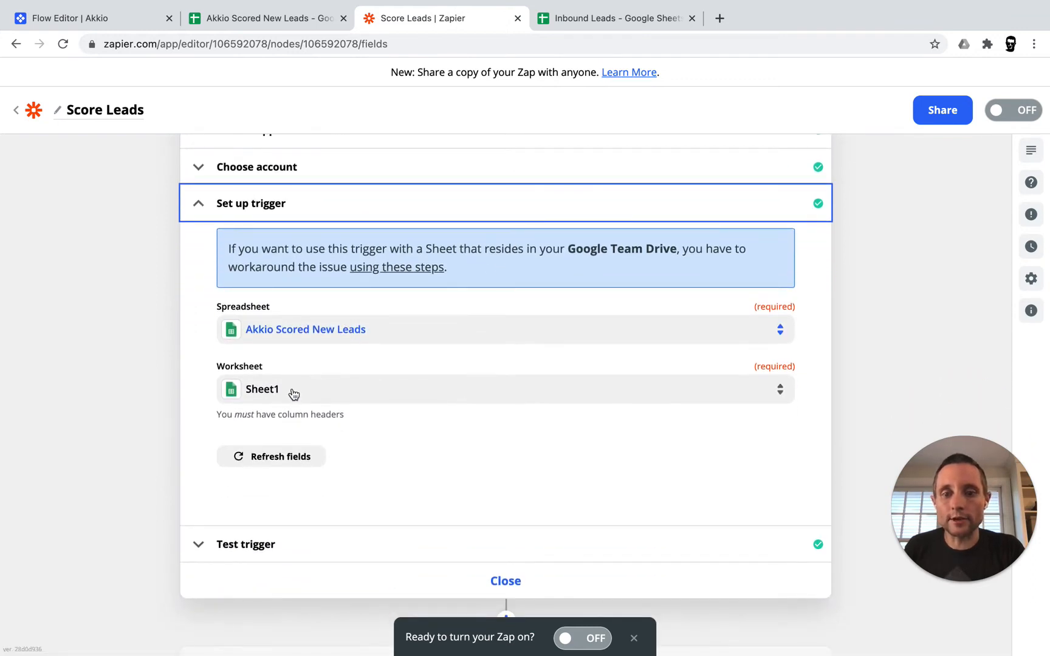
pyautogui.click(508, 570)
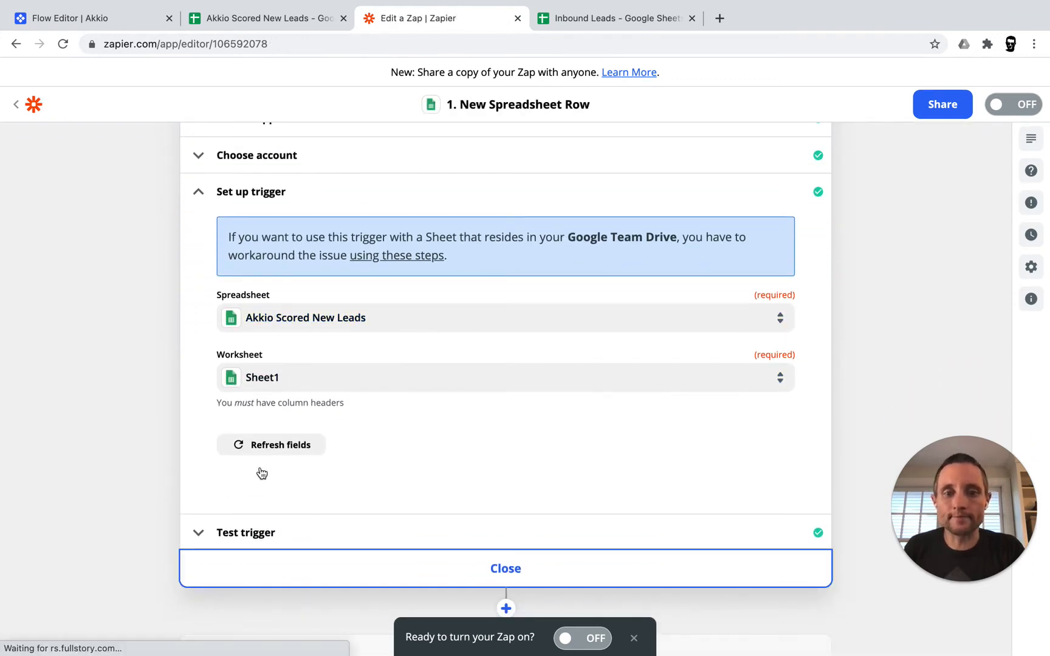
pyautogui.scroll(2, 400, 296)
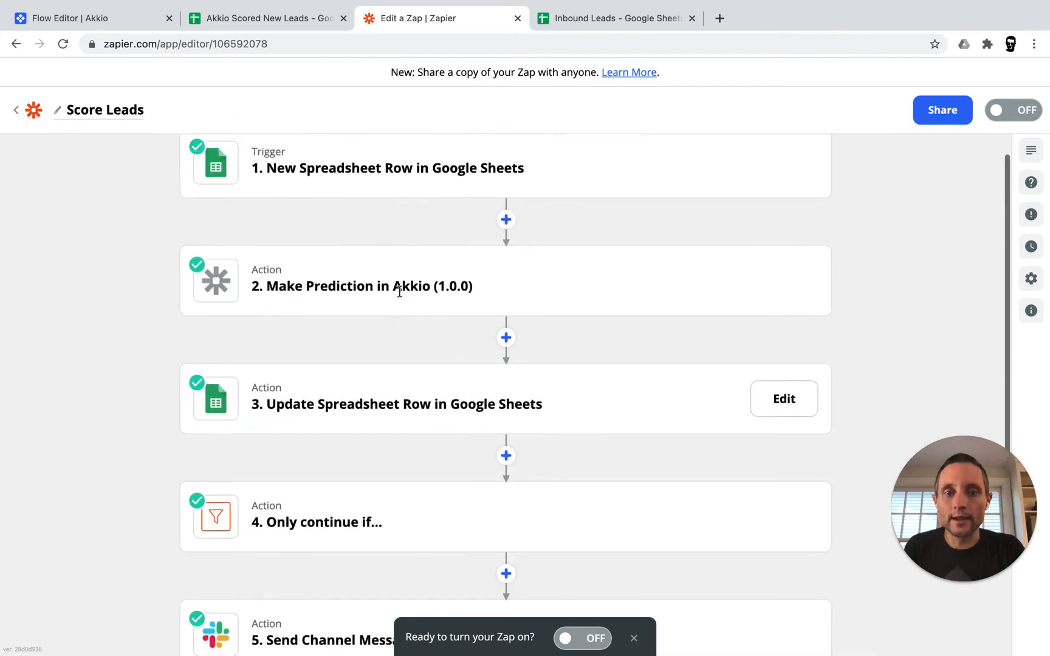
pyautogui.moveTo(445, 289)
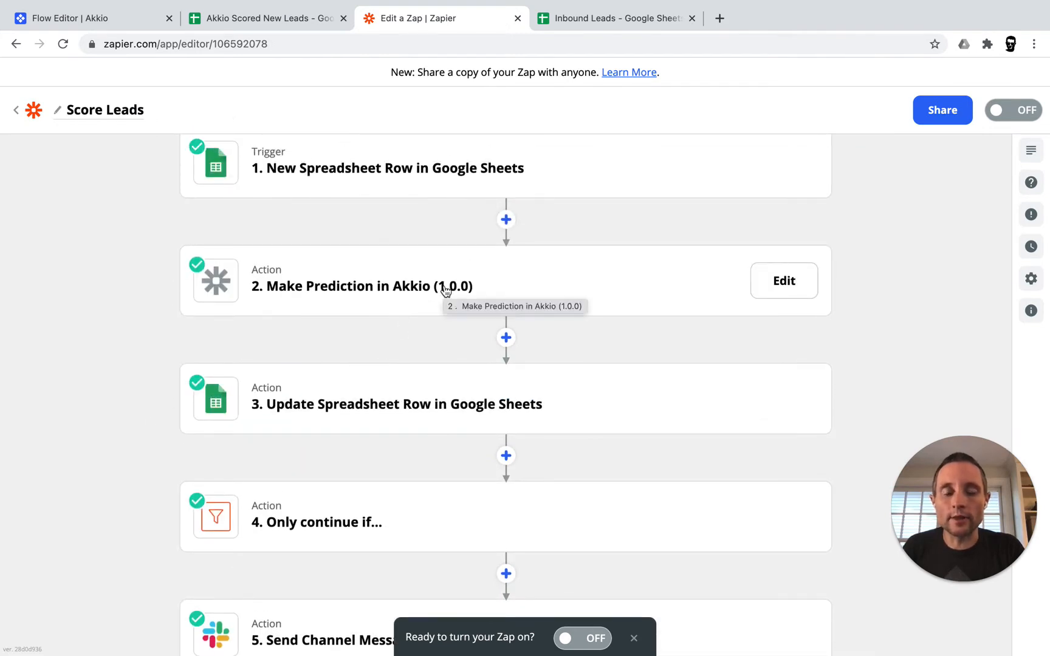
# Remap the Make Prediction step's Age field to the sheet's age value
pyautogui.click(445, 289)
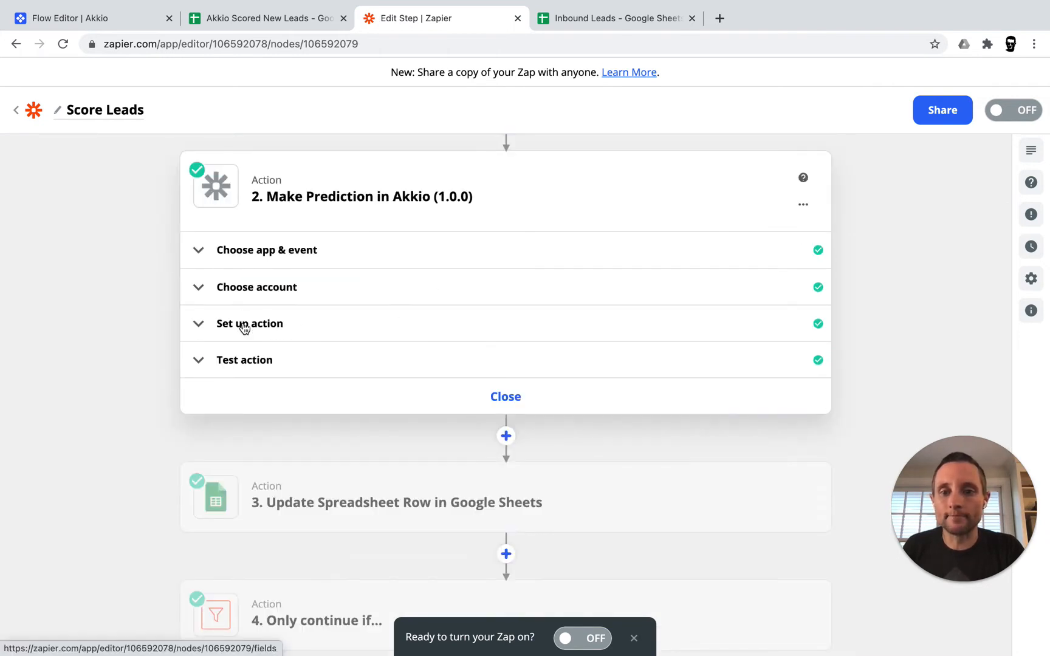
pyautogui.click(244, 329)
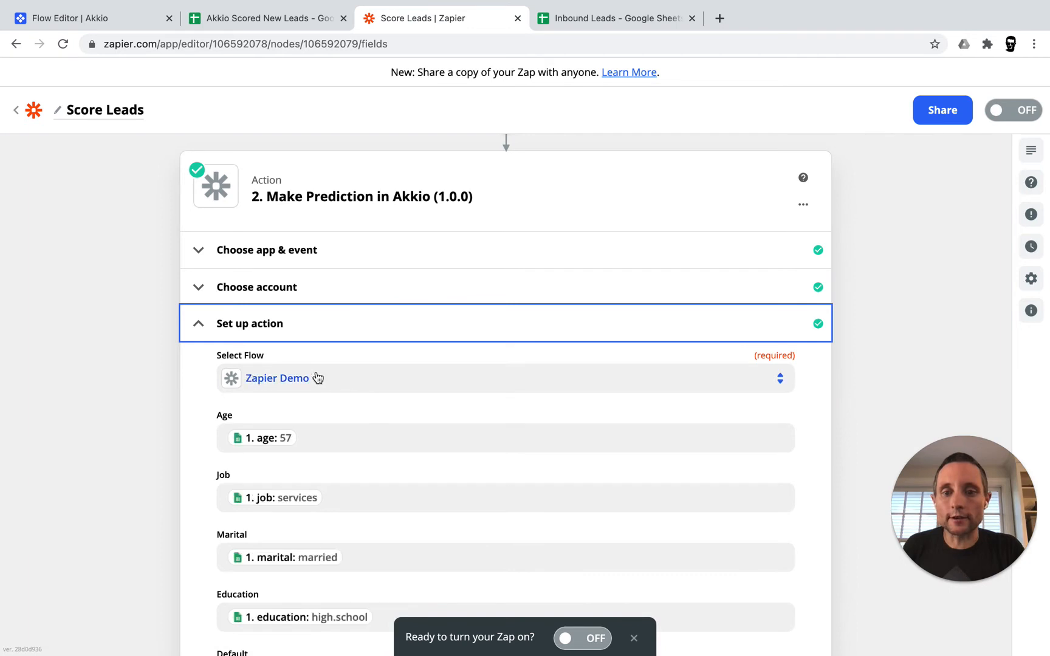
pyautogui.scroll(-4, 340, 430)
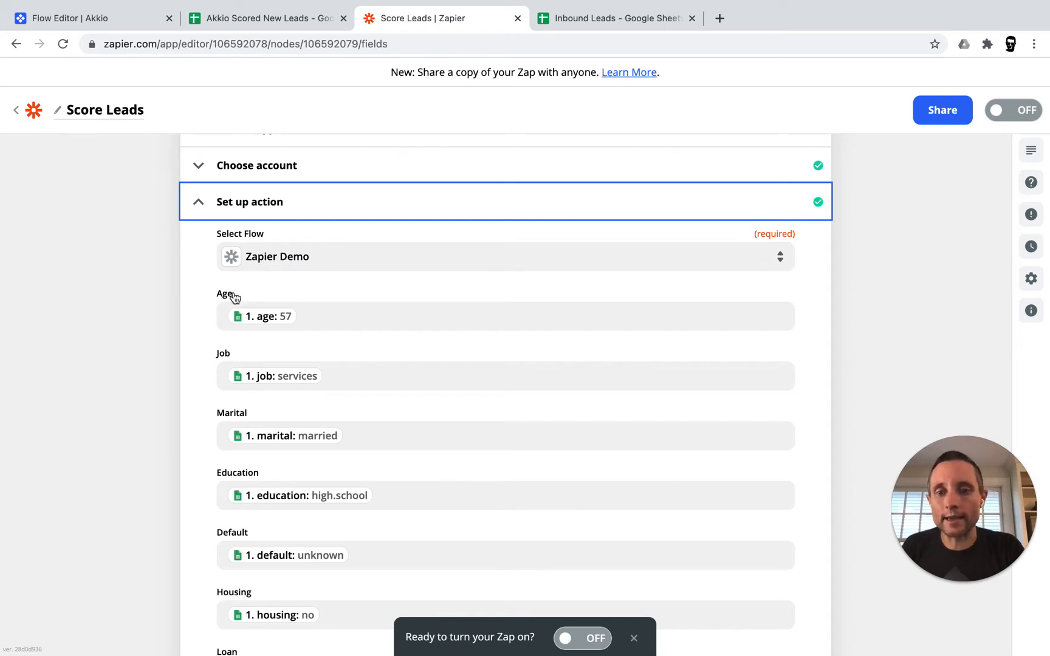
pyautogui.click(304, 313)
pyautogui.press('BackSpace')
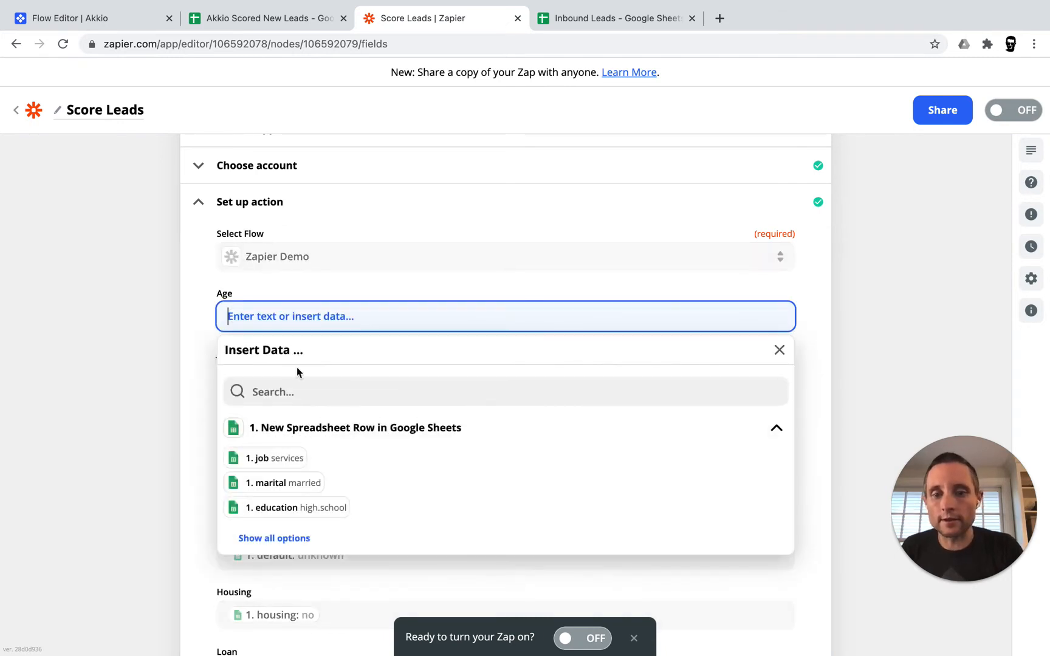
pyautogui.click(274, 538)
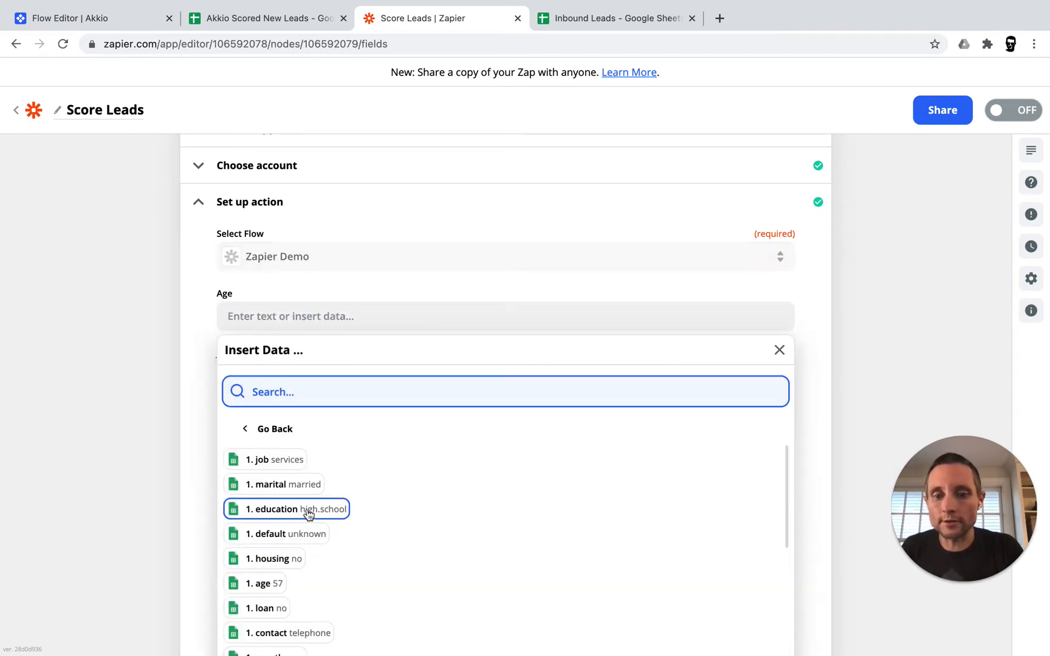
pyautogui.click(267, 585)
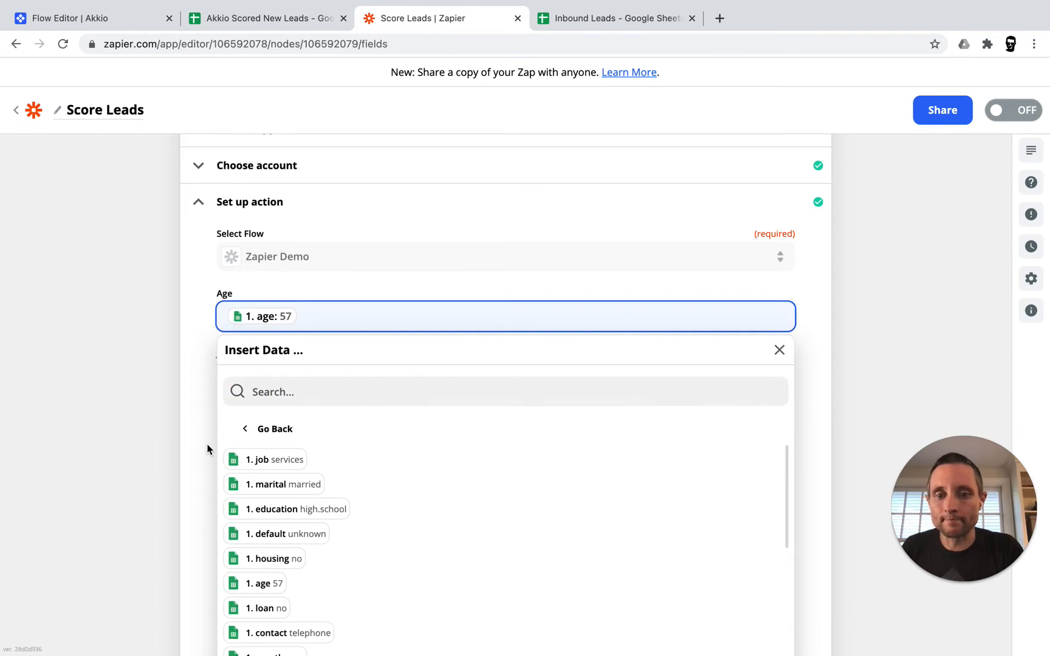
pyautogui.click(208, 449)
# Retest the prediction, getting subscribed: no with 0.9949 probability, and close the step
pyautogui.scroll(-7, 209, 493)
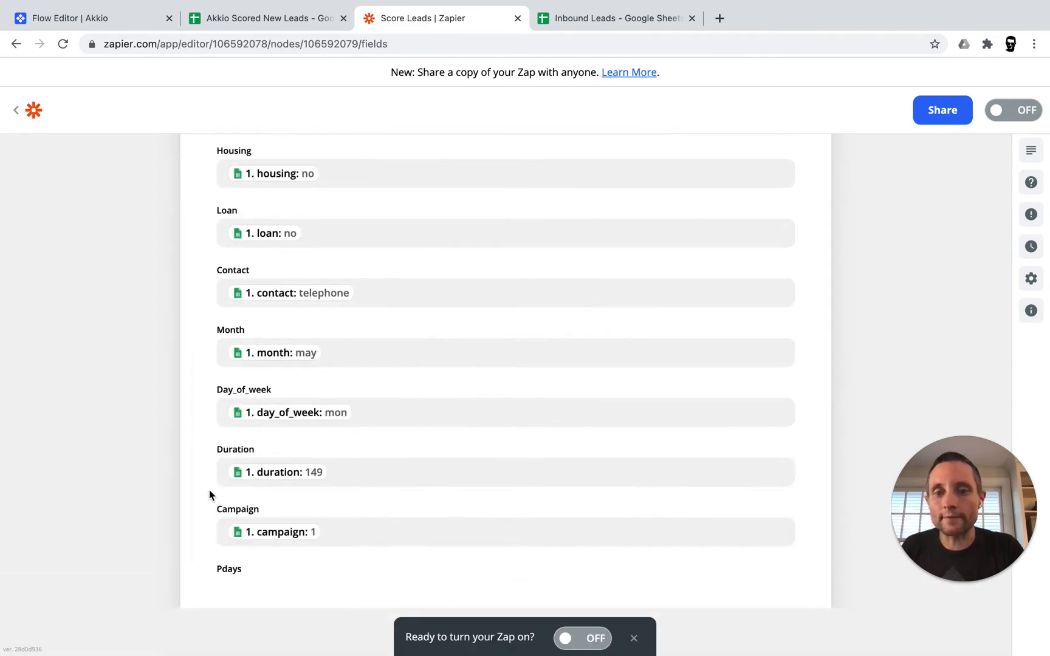
pyautogui.scroll(-10, 209, 490)
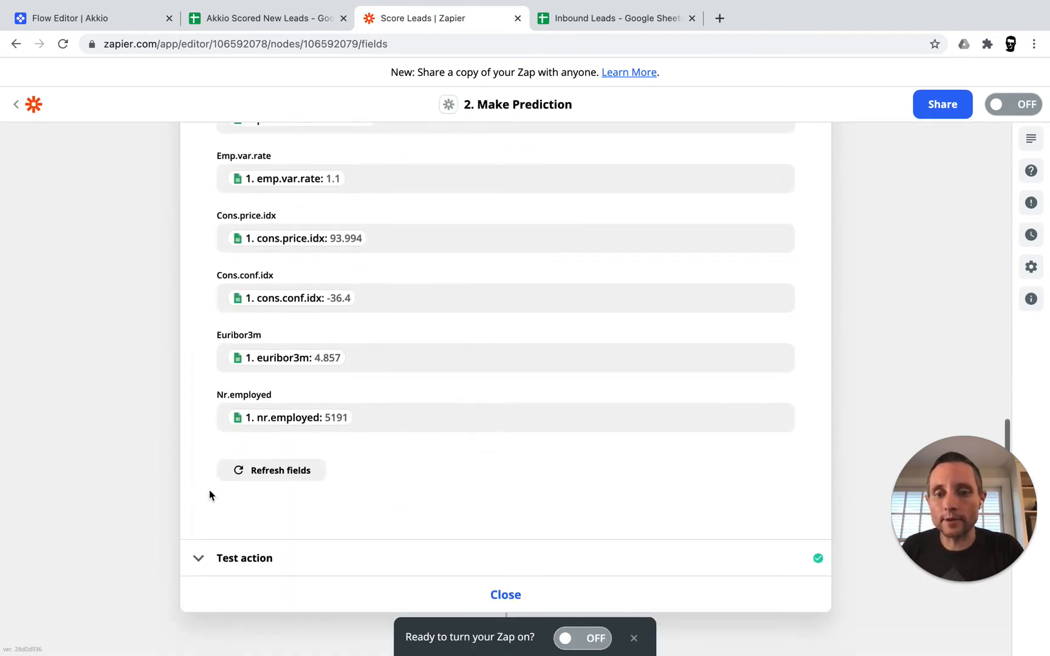
pyautogui.scroll(-1, 209, 493)
pyautogui.click(251, 514)
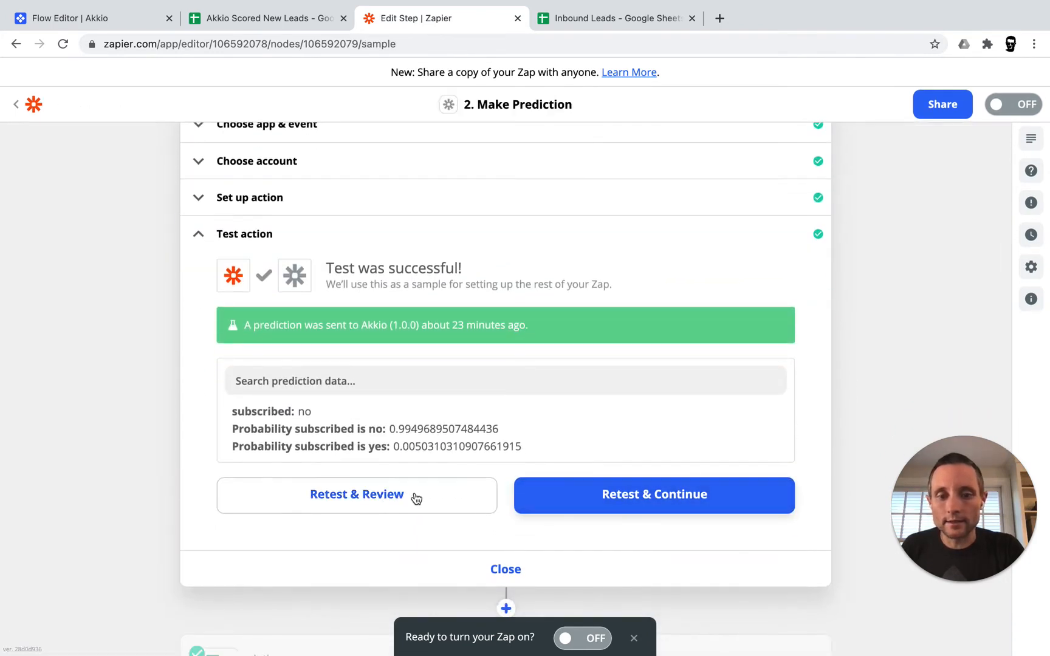
pyautogui.click(416, 499)
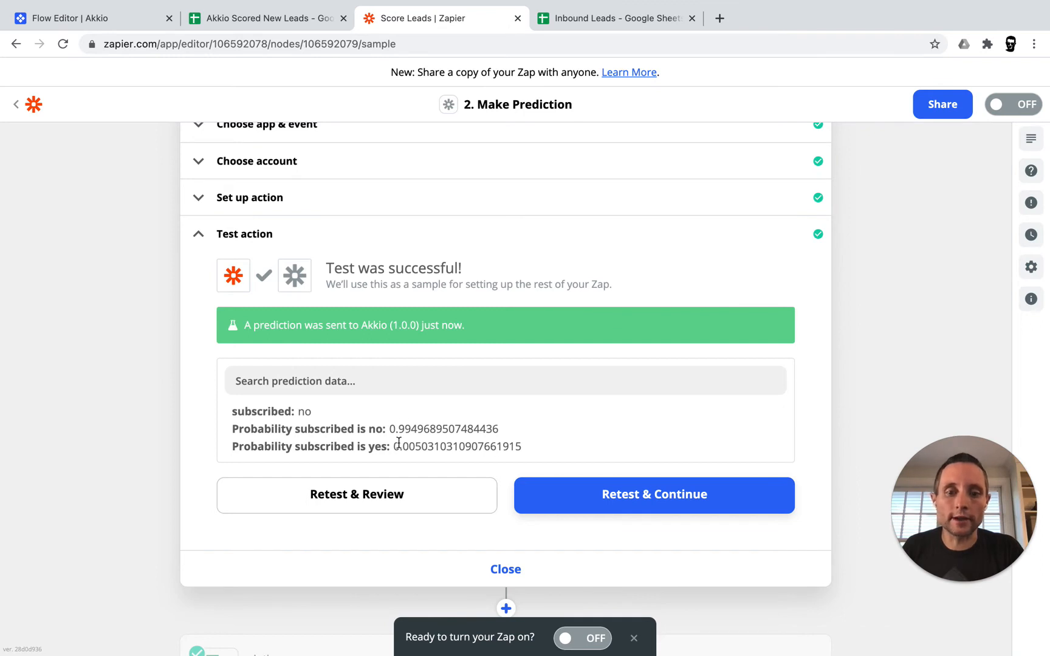
pyautogui.click(507, 572)
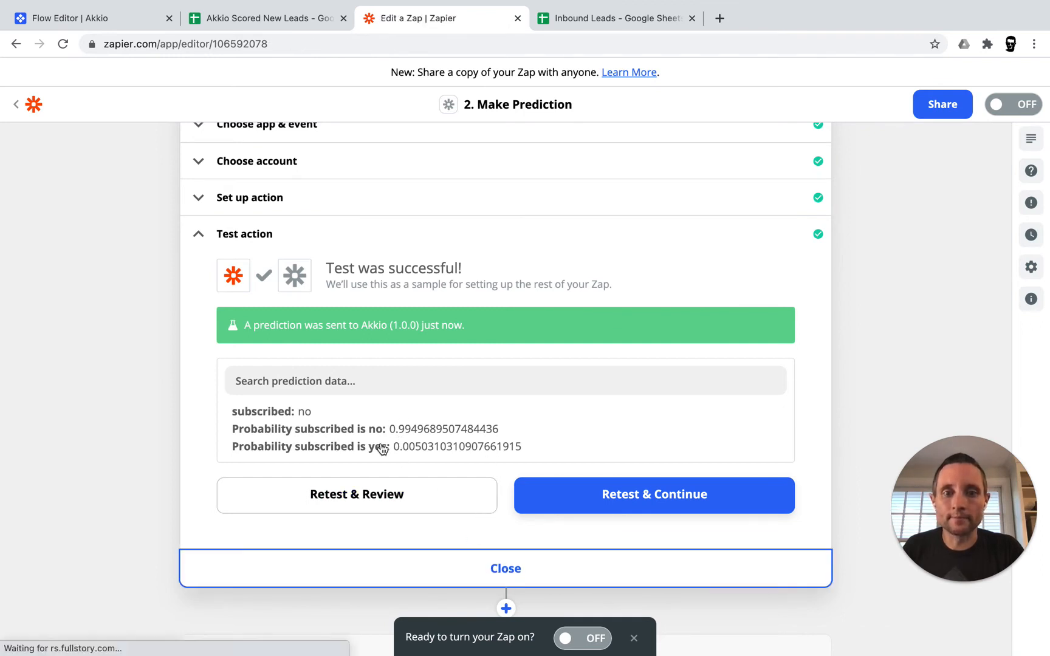
# Open the Update Spreadsheet Row step's setup and switch its Row field to custom data
pyautogui.scroll(2, 353, 377)
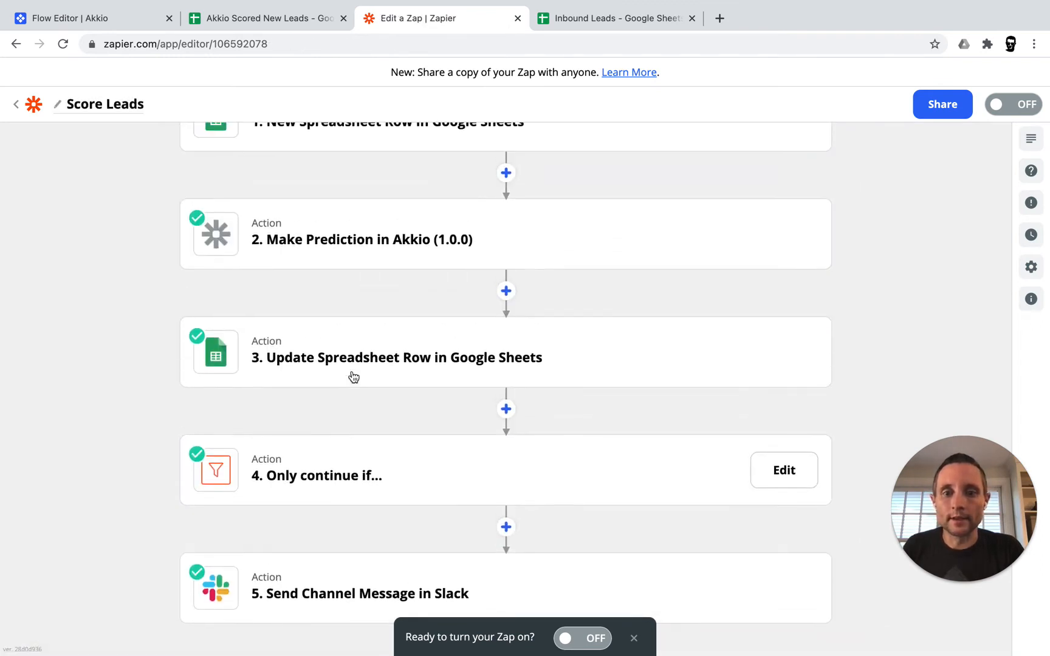
pyautogui.click(419, 365)
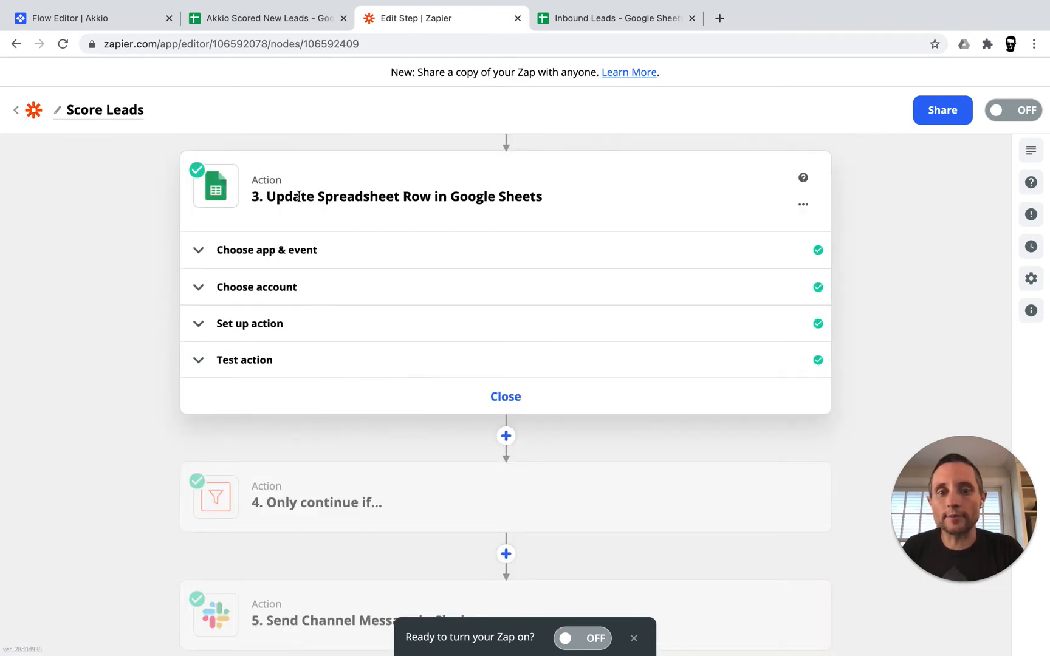
pyautogui.click(263, 326)
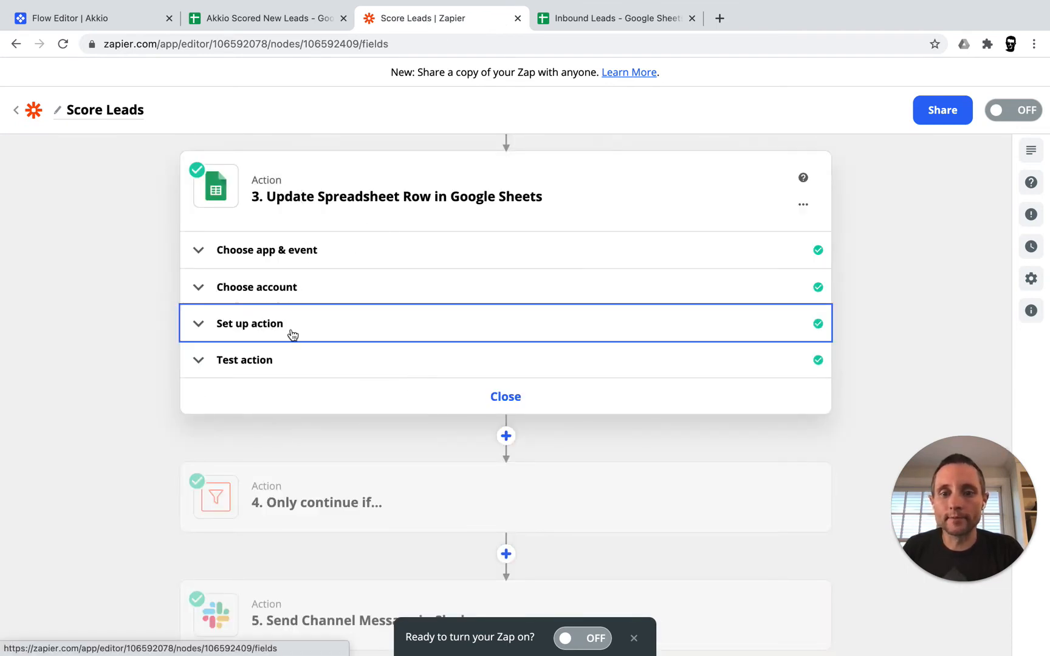
pyautogui.scroll(-2, 195, 499)
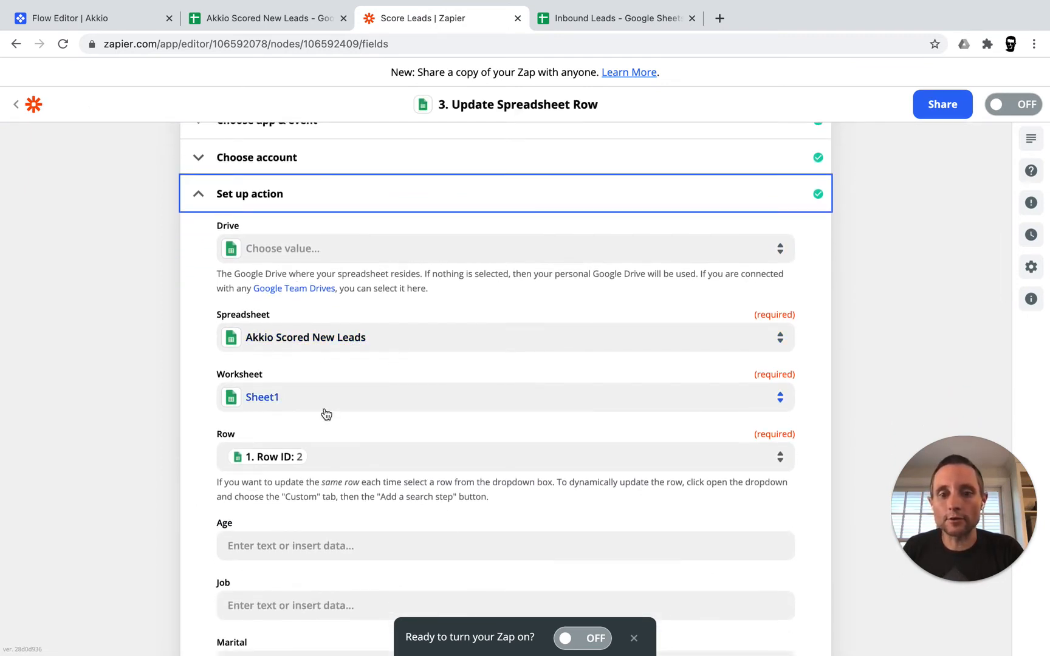
pyautogui.scroll(-2, 327, 414)
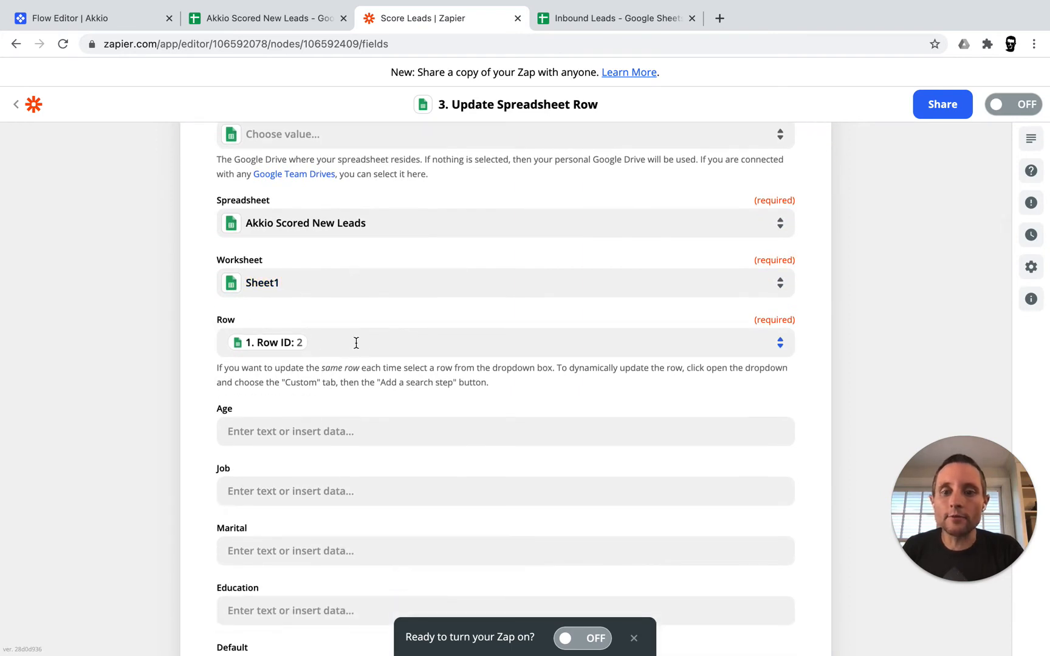
pyautogui.click(356, 344)
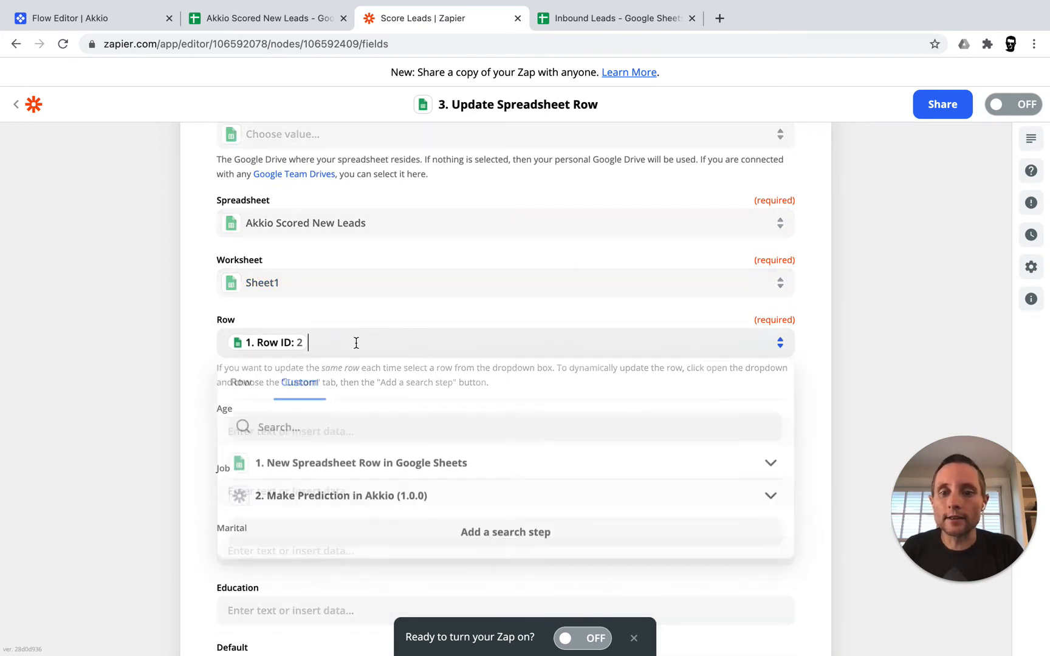
pyautogui.click(312, 384)
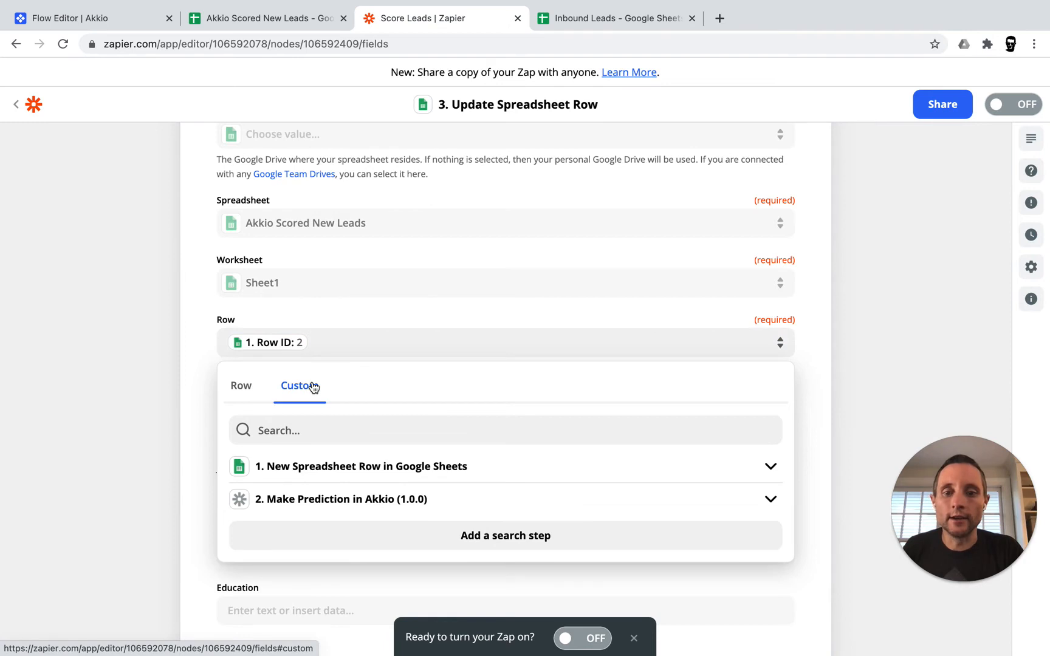
# Set the Row field to the trigger's Row ID, removing the duplicate entry
pyautogui.click(309, 467)
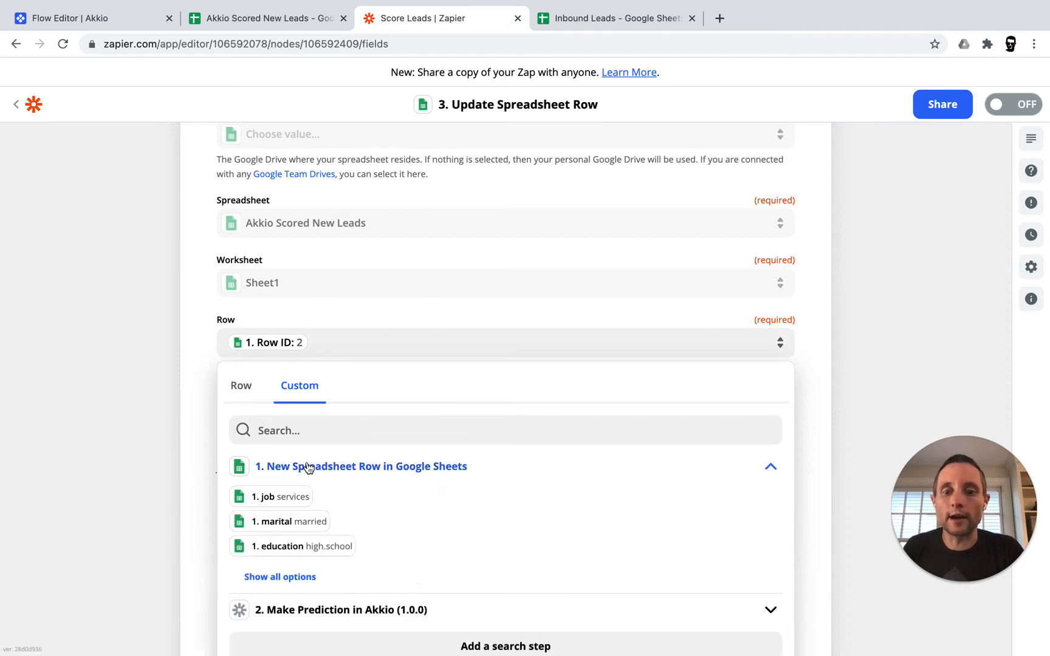
pyautogui.scroll(-1, 371, 514)
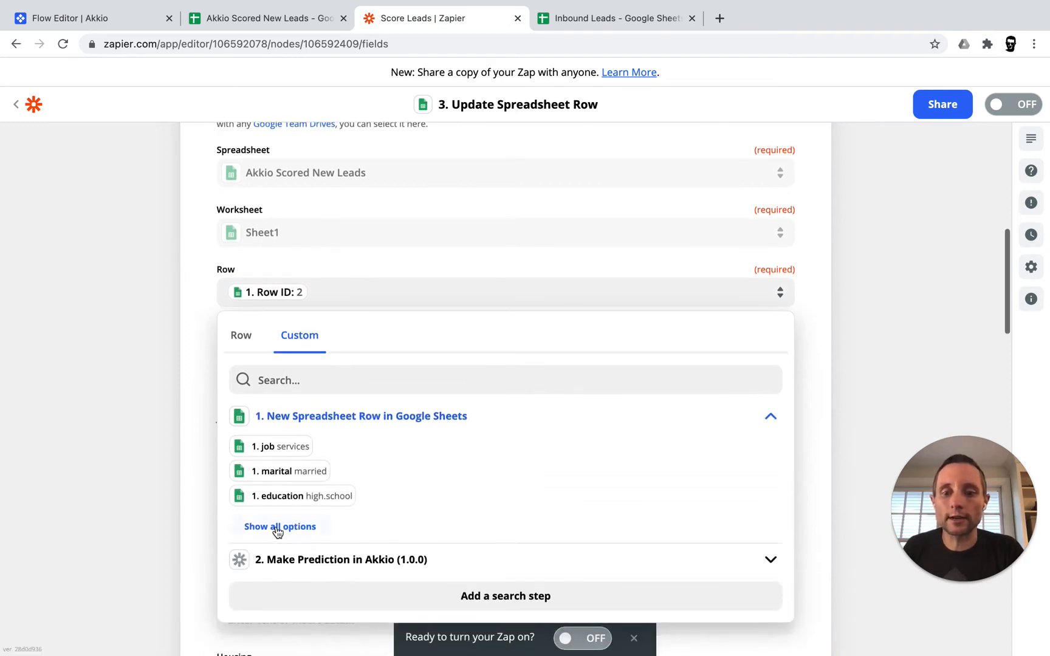
pyautogui.click(279, 527)
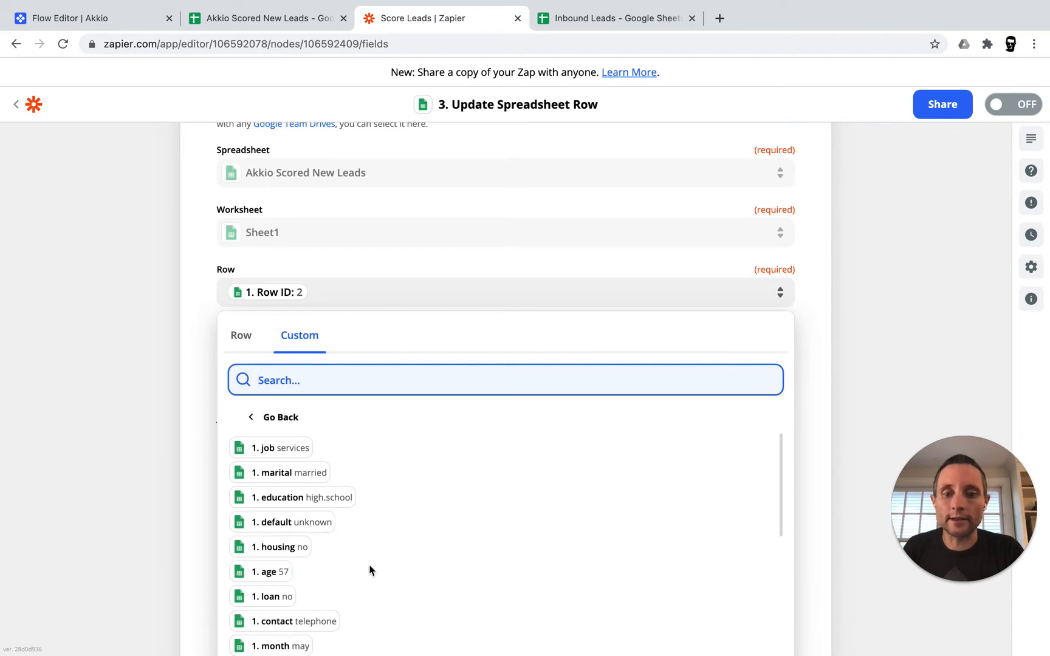
pyautogui.scroll(-1, 371, 570)
pyautogui.scroll(-10, 369, 569)
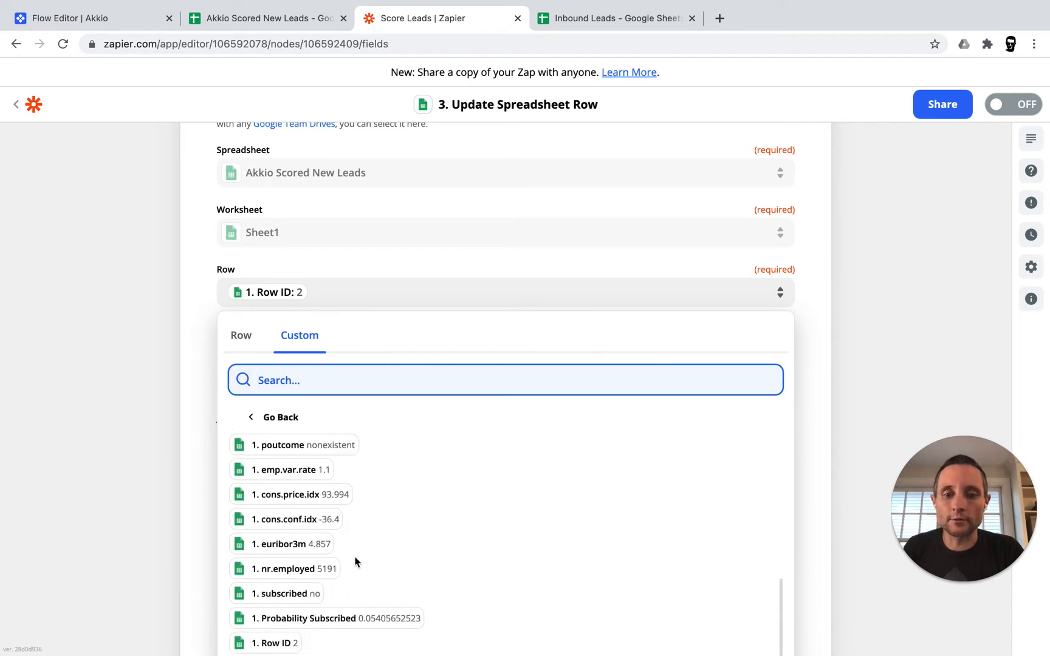
pyautogui.scroll(-1, 165, 476)
pyautogui.scroll(-2, 165, 476)
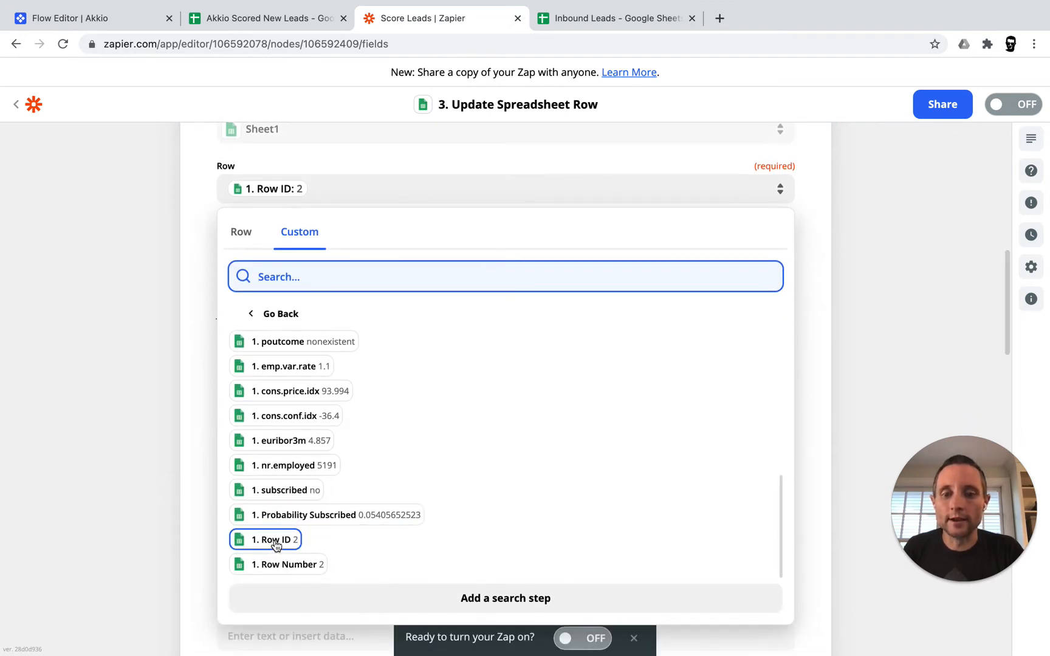
pyautogui.click(274, 542)
pyautogui.click(150, 470)
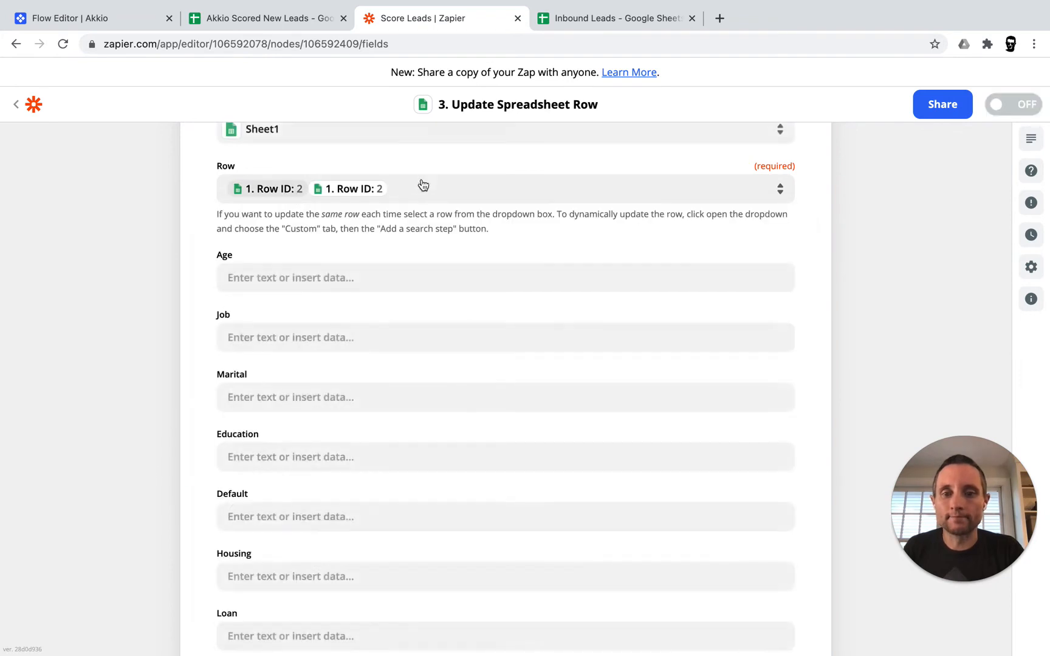
pyautogui.click(418, 184)
pyautogui.press('BackSpace')
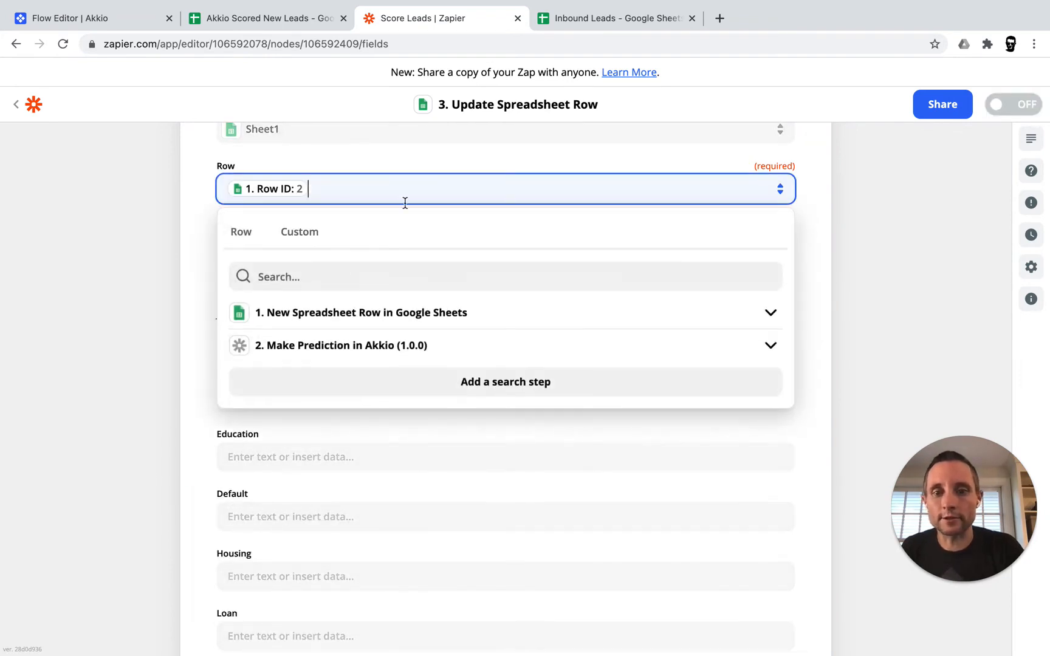
pyautogui.click(187, 394)
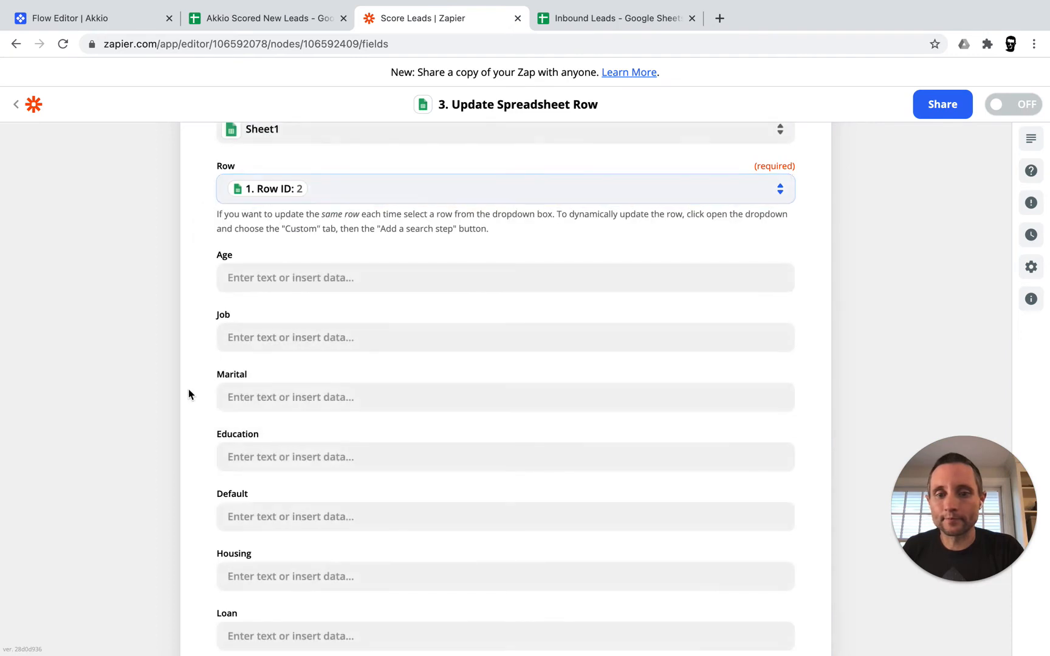
# Map Subscribed to Akkio's Subscribed prediction output and continue to the row 2 test preview
pyautogui.scroll(-5, 194, 457)
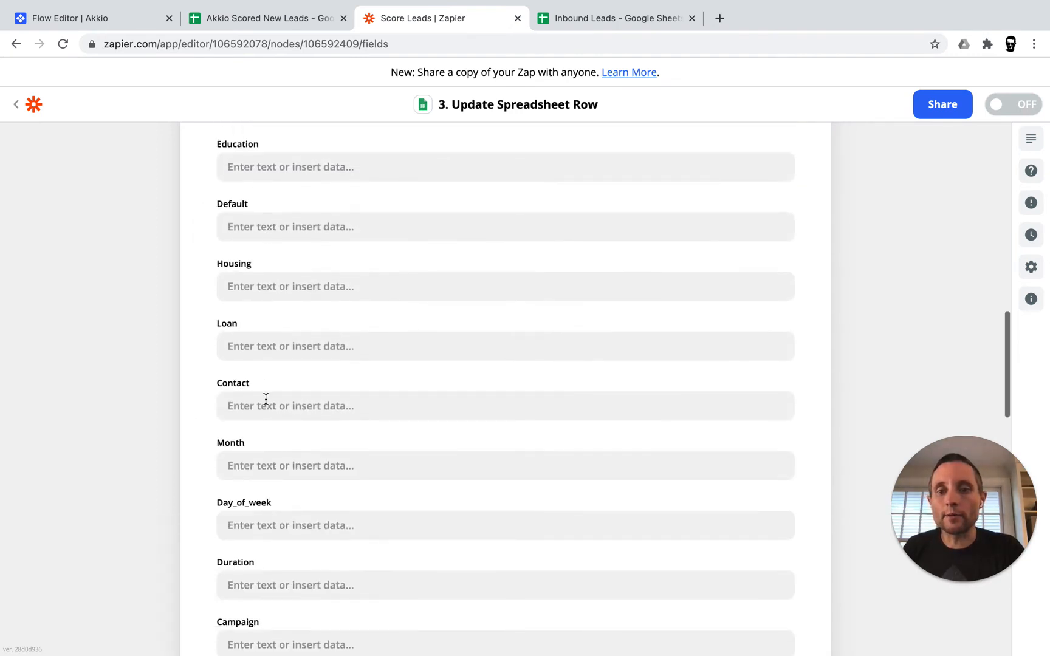
pyautogui.scroll(-3, 223, 502)
pyautogui.scroll(-6, 223, 502)
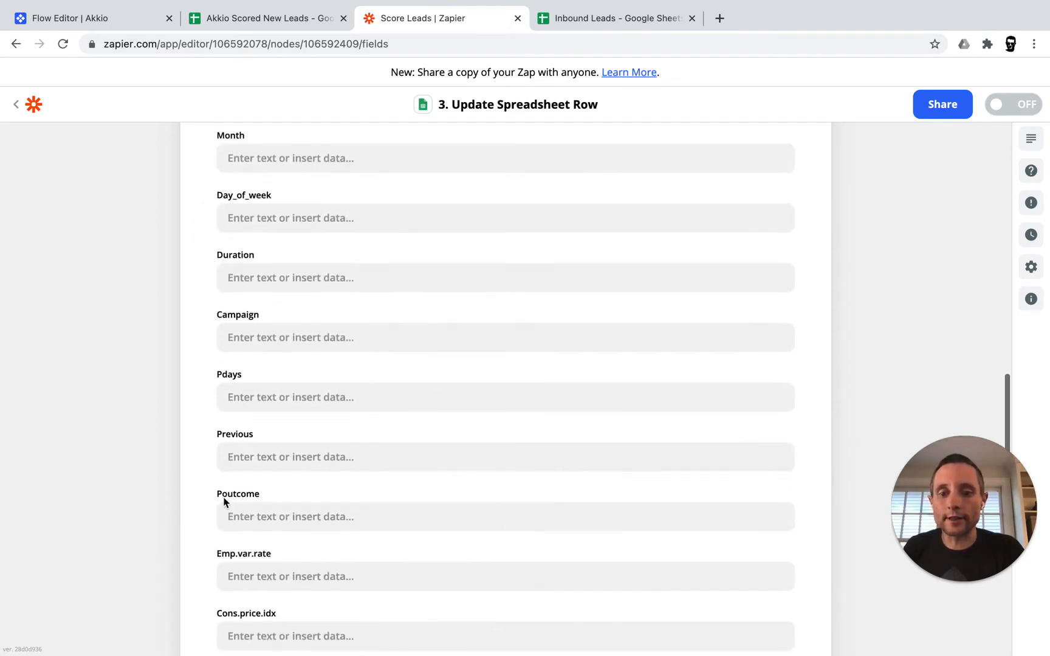
pyautogui.scroll(-2, 223, 502)
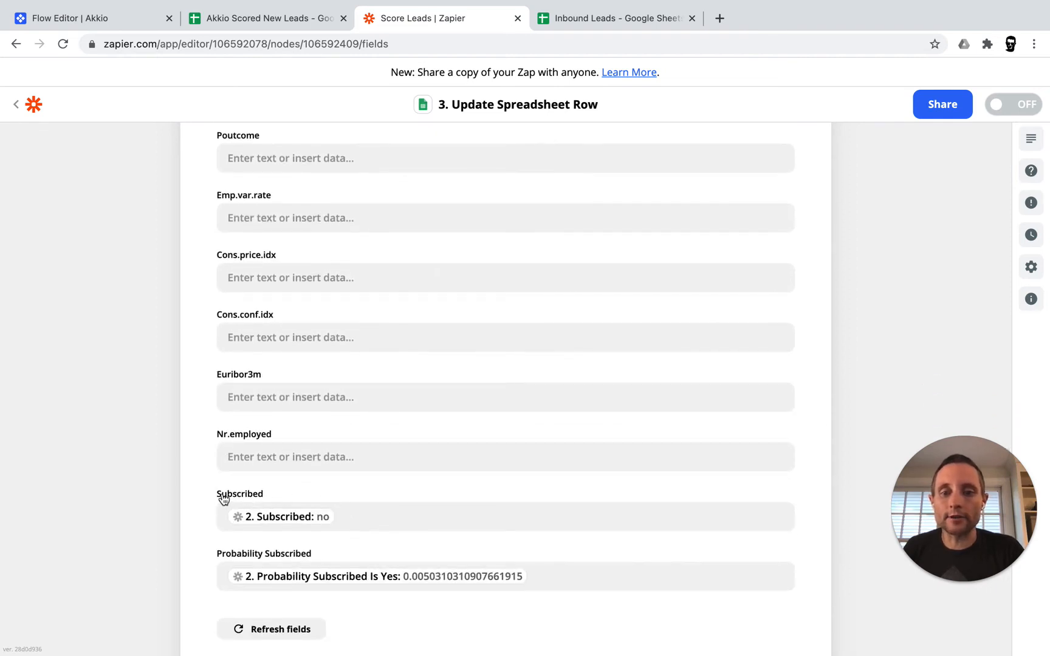
pyautogui.click(358, 520)
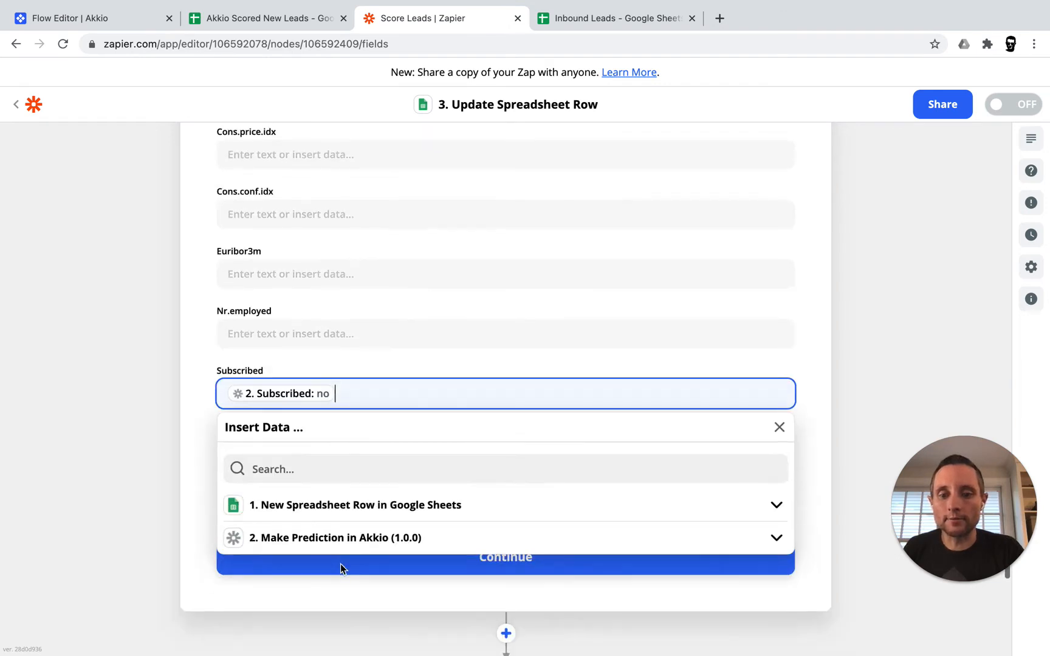
pyautogui.click(323, 540)
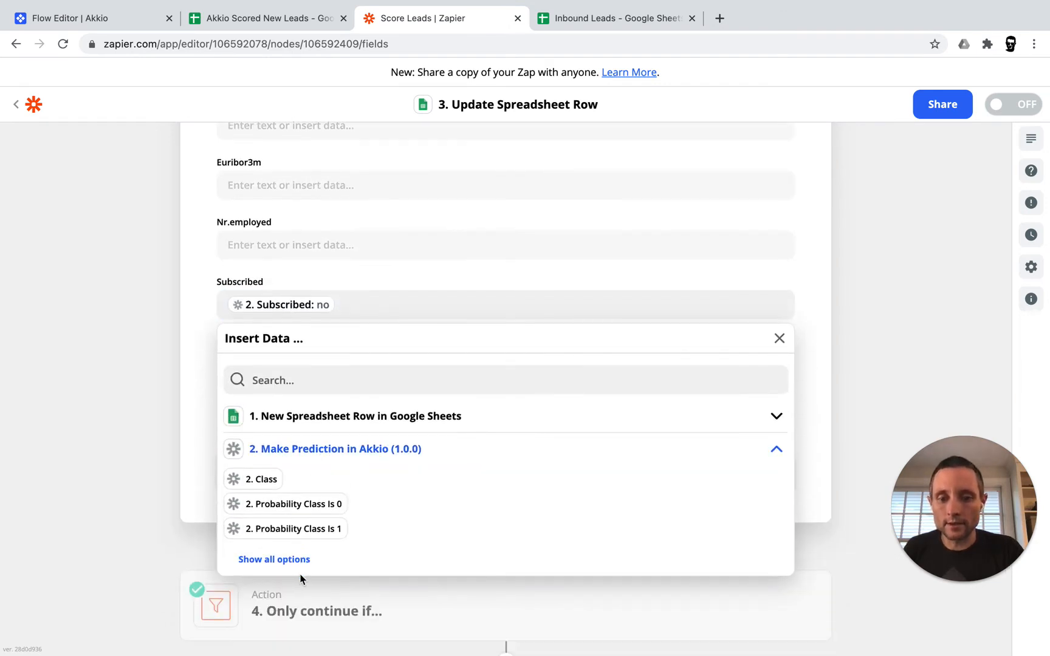
pyautogui.click(283, 560)
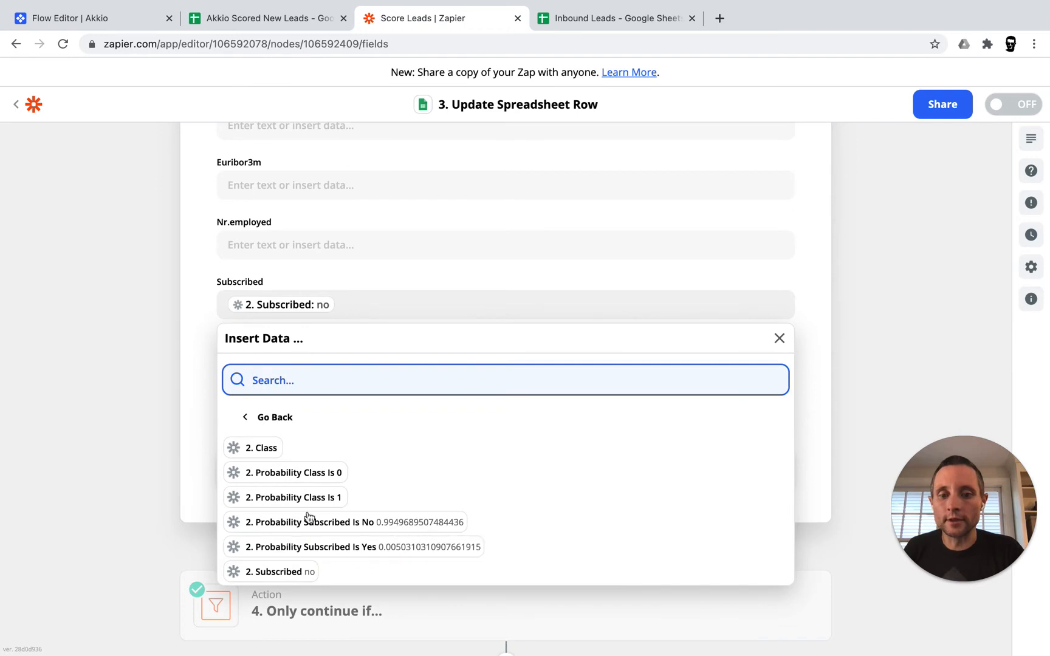
pyautogui.click(279, 573)
pyautogui.press('BackSpace')
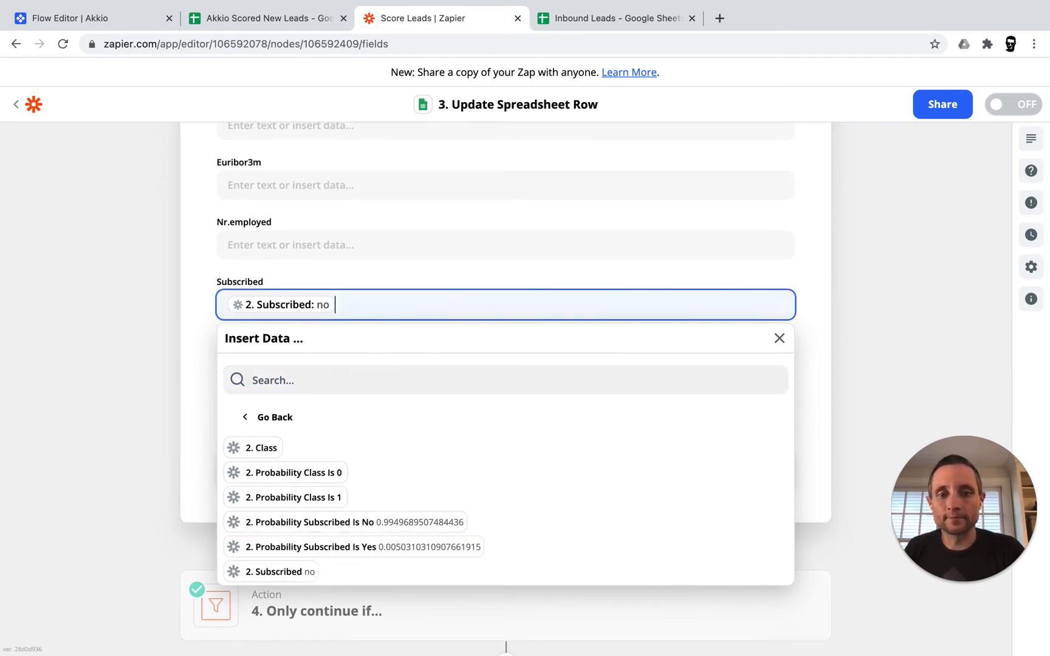
pyautogui.click(198, 366)
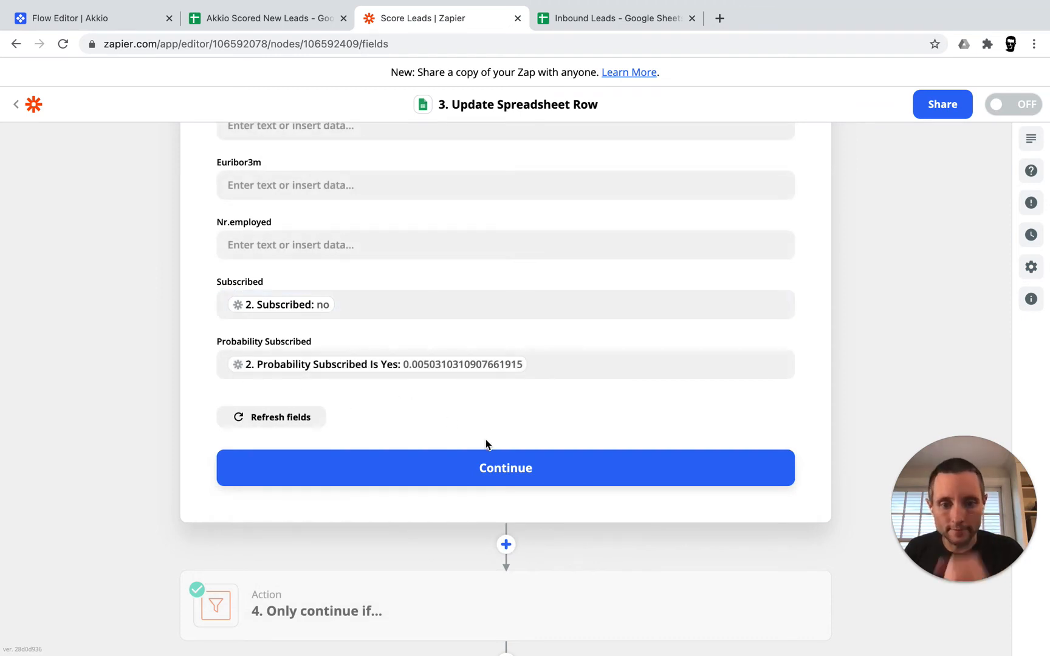
pyautogui.click(600, 471)
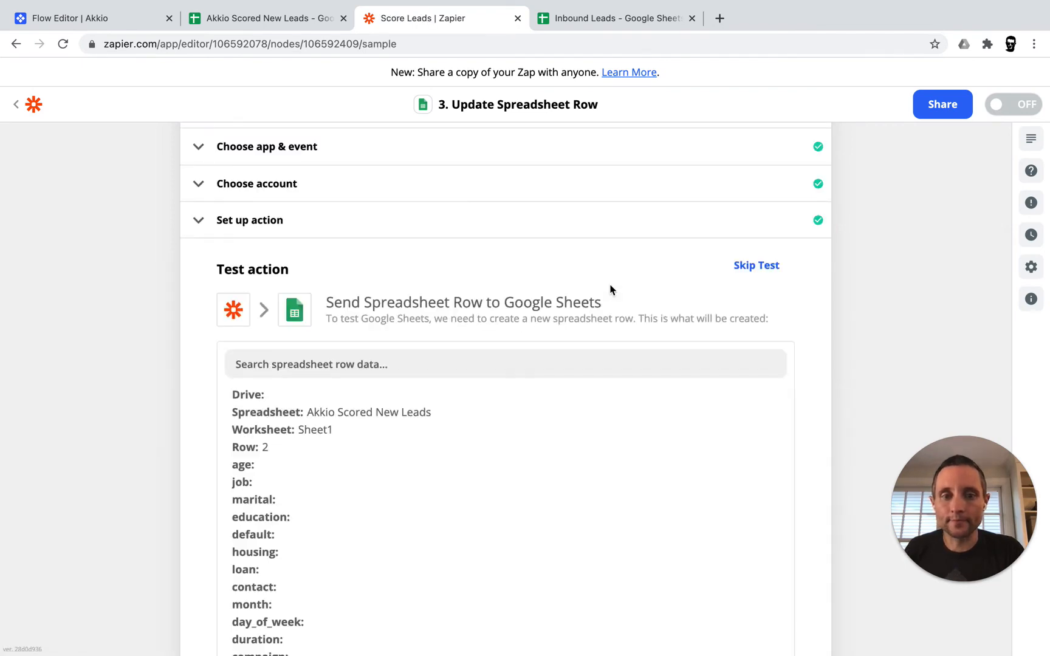
# Test the row update, close the step, and open the Only continue if… filter
pyautogui.scroll(-12, 611, 290)
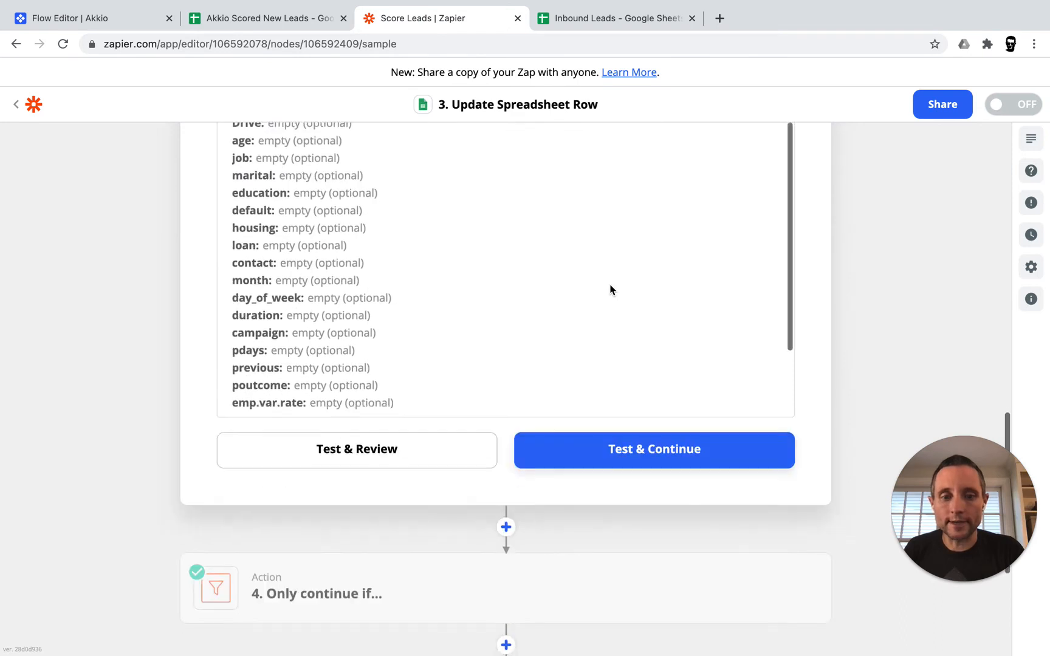
pyautogui.click(584, 450)
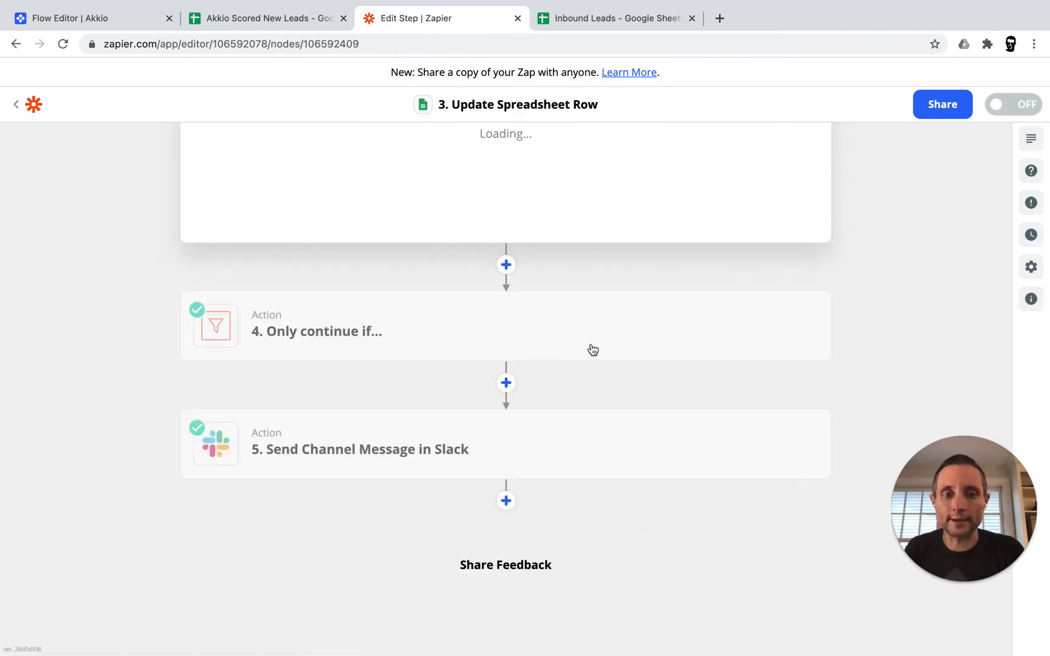
pyautogui.click(510, 324)
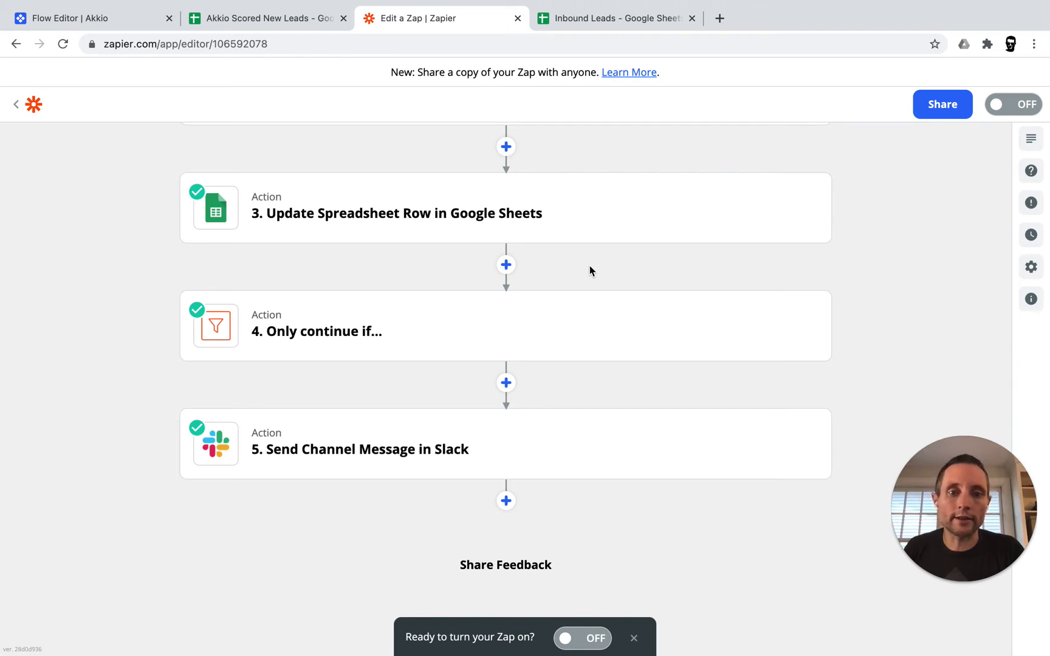
pyautogui.click(504, 326)
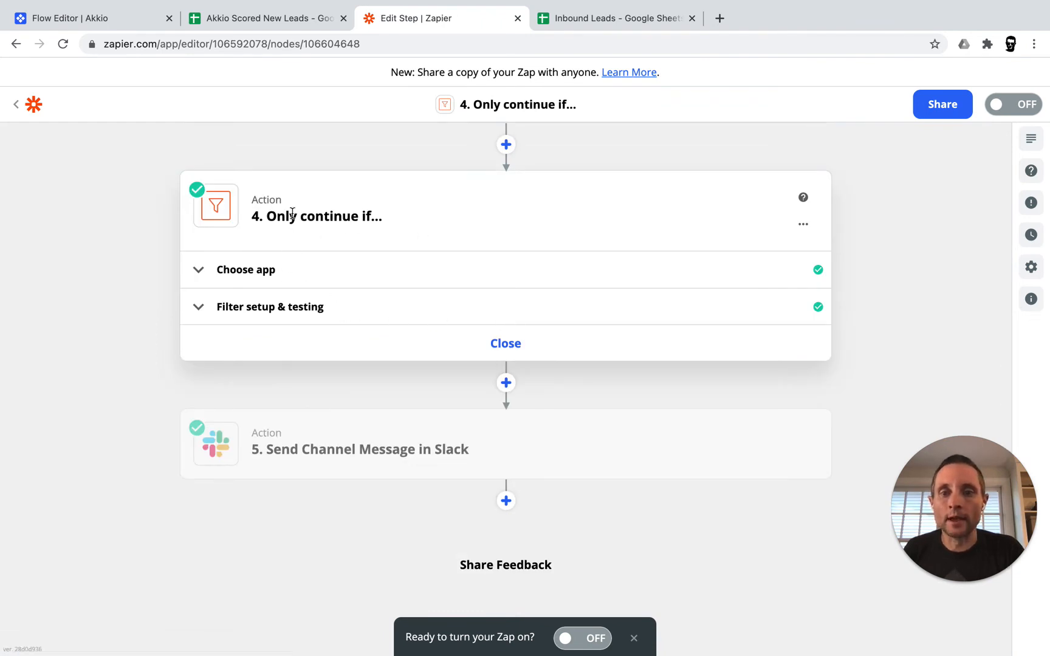
# Set the filter to check Probability Subscribed Is Yes greater than 0.5, then open the Slack step
pyautogui.click(226, 306)
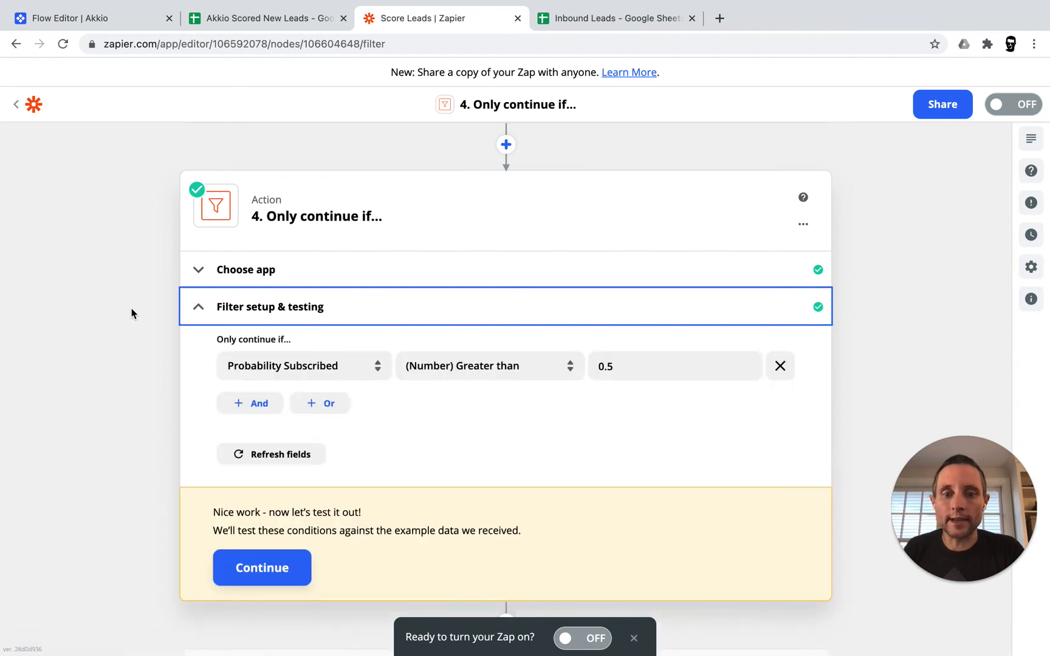
pyautogui.click(289, 368)
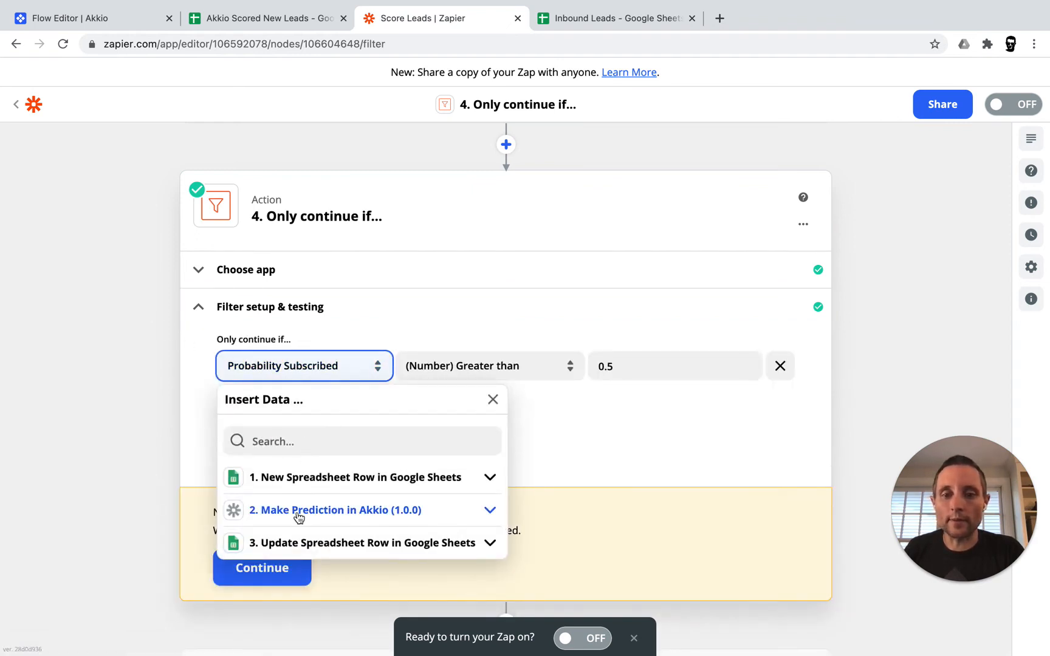
pyautogui.click(299, 516)
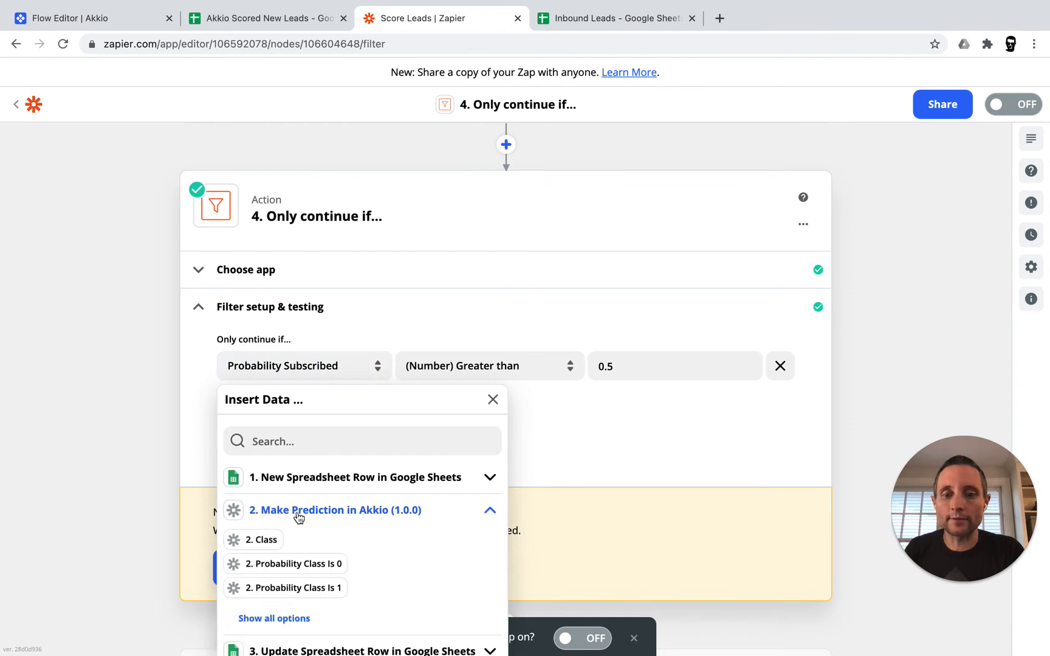
pyautogui.click(288, 618)
pyautogui.scroll(-2, 364, 558)
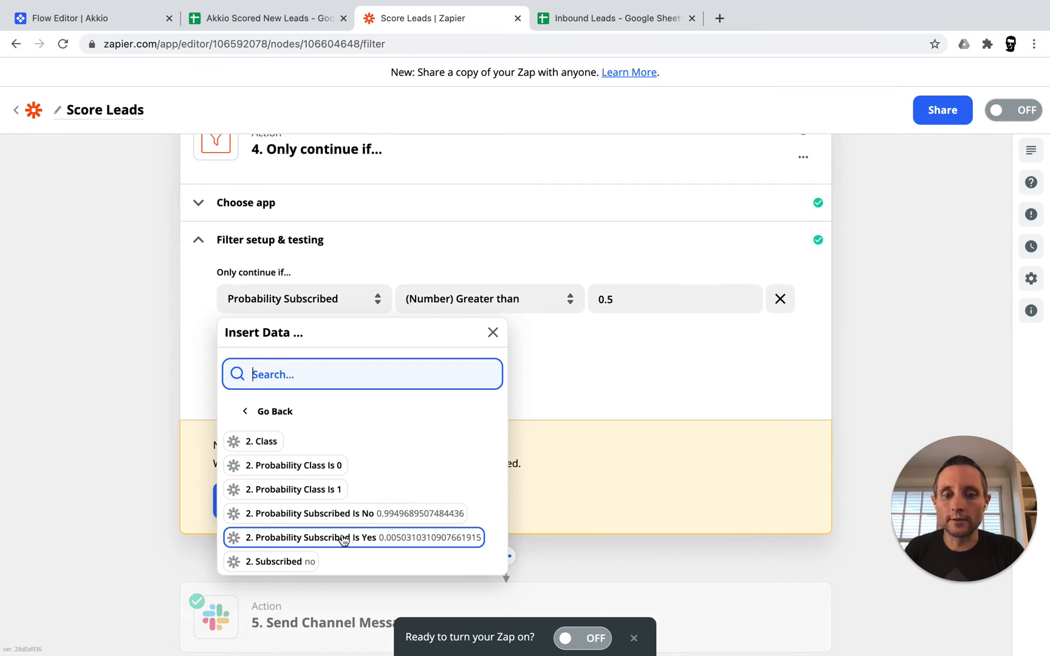
pyautogui.click(344, 538)
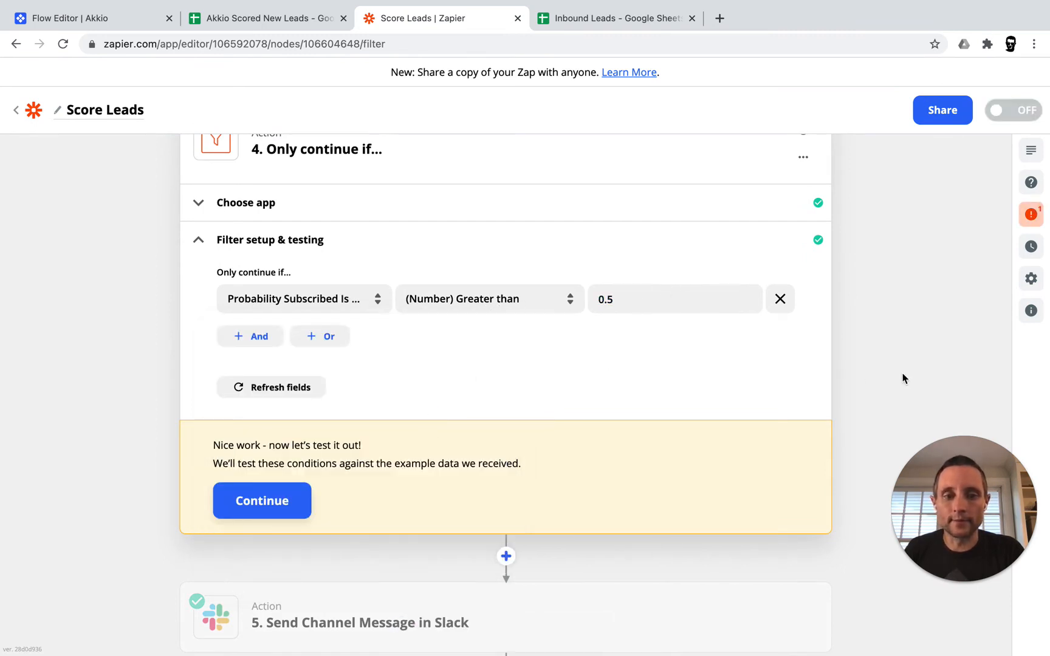
pyautogui.scroll(-3, 844, 470)
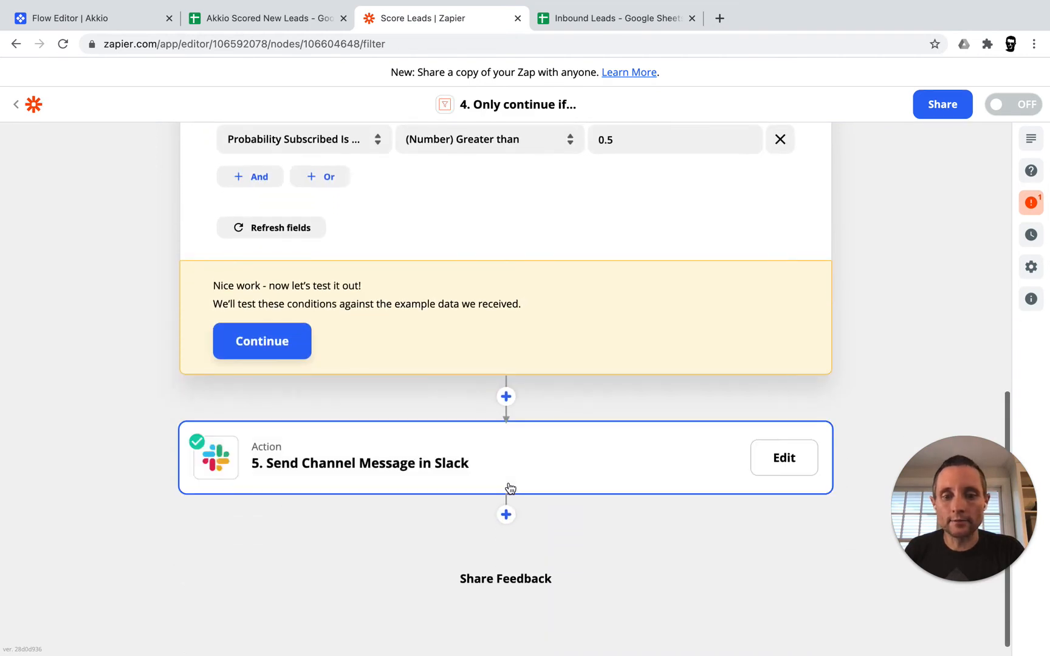
pyautogui.click(436, 457)
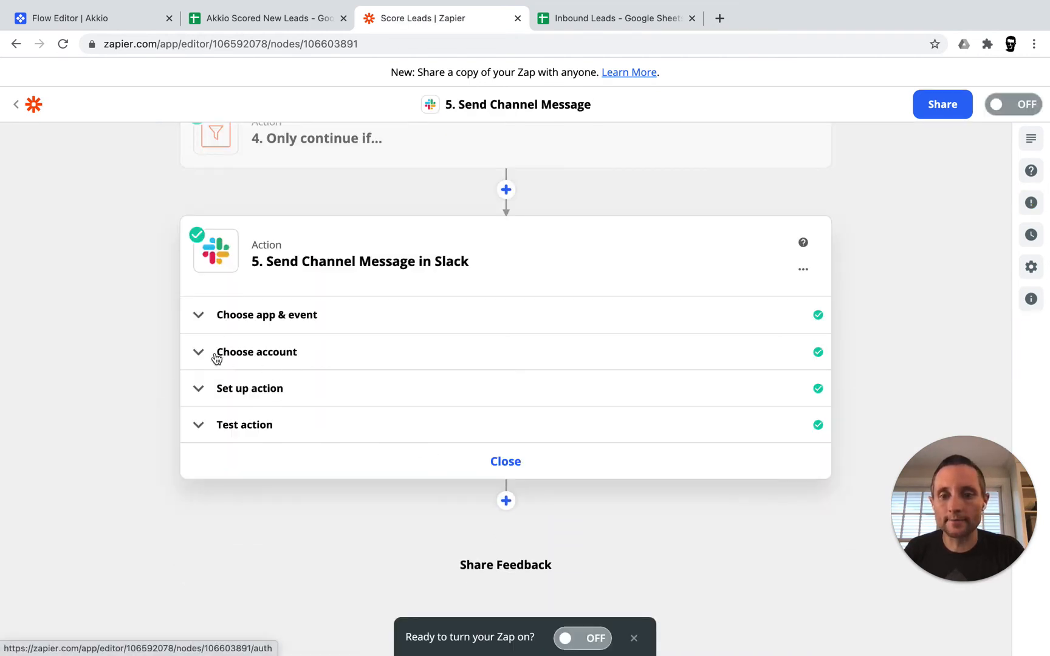
# Review the Send Channel Message in Slack channel and message fields, then close the editor
pyautogui.click(198, 389)
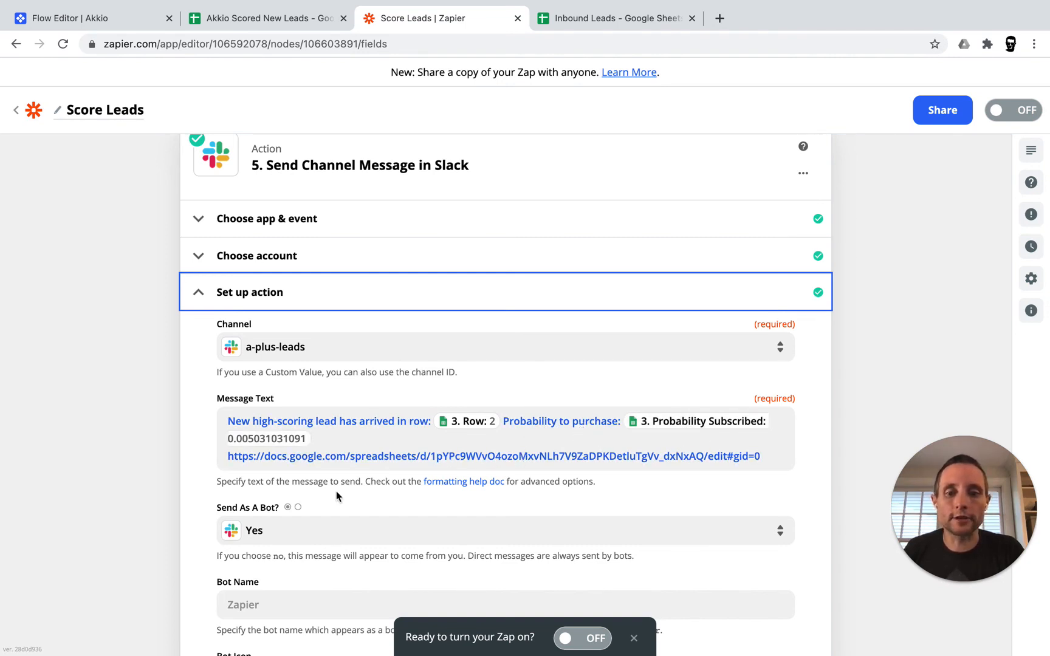
pyautogui.scroll(-7, 337, 493)
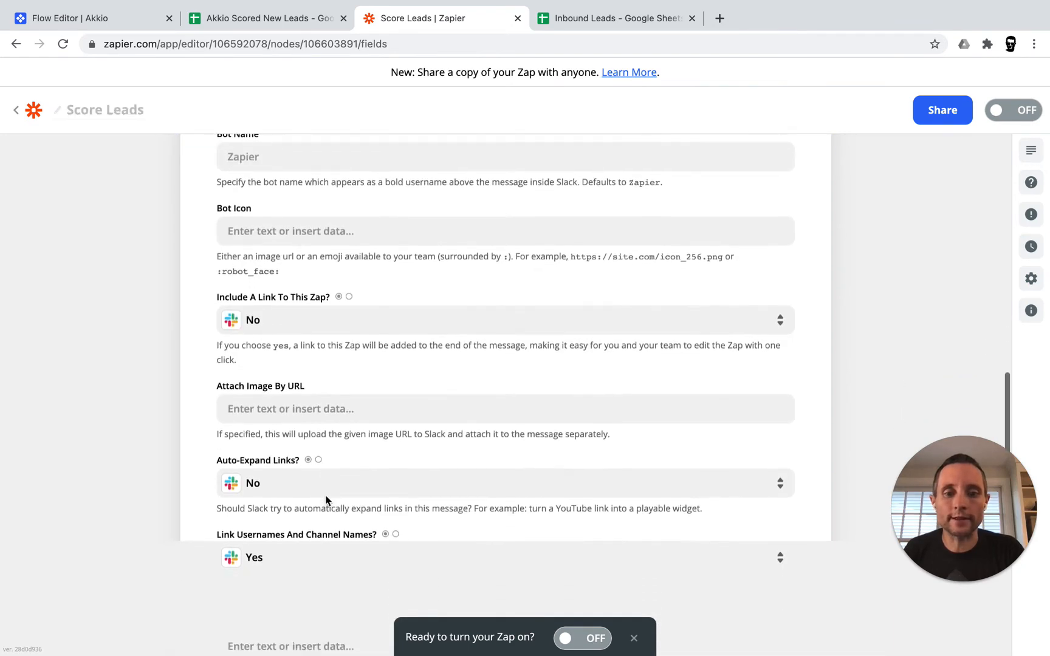
pyautogui.scroll(-10, 326, 500)
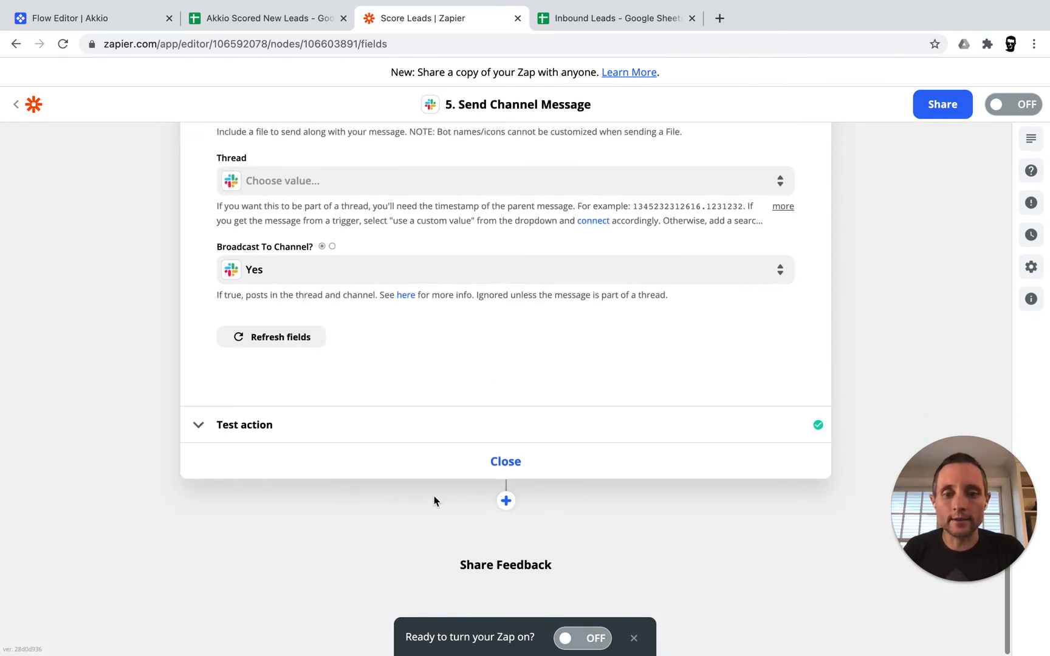
pyautogui.click(517, 462)
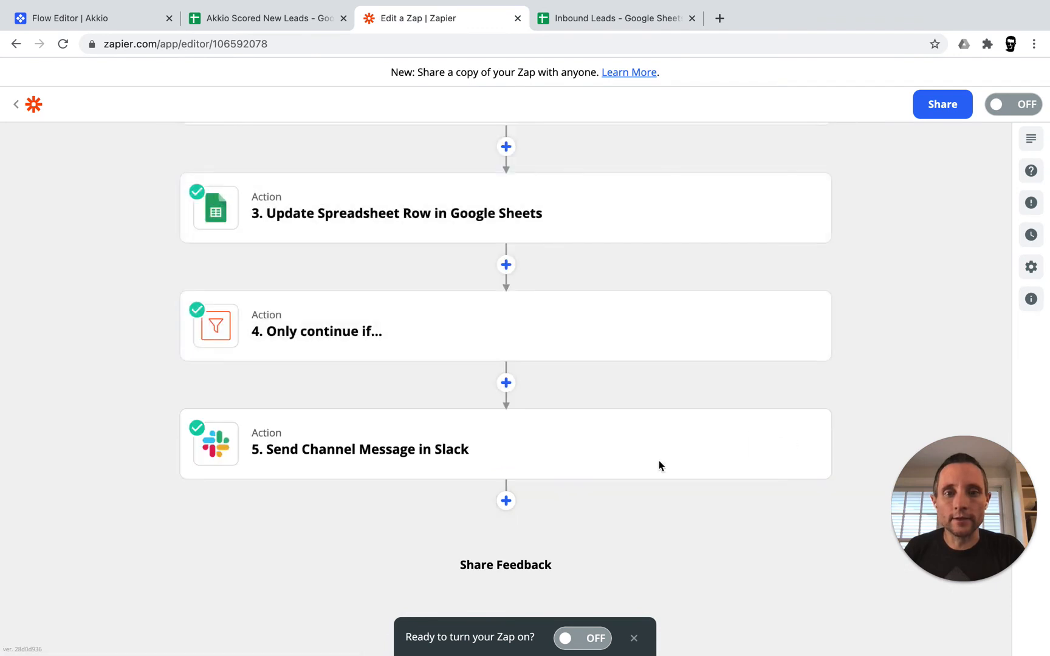
# Turn the Score Leads zap on and switch to the Inbound Leads sheet
pyautogui.scroll(5, 618, 278)
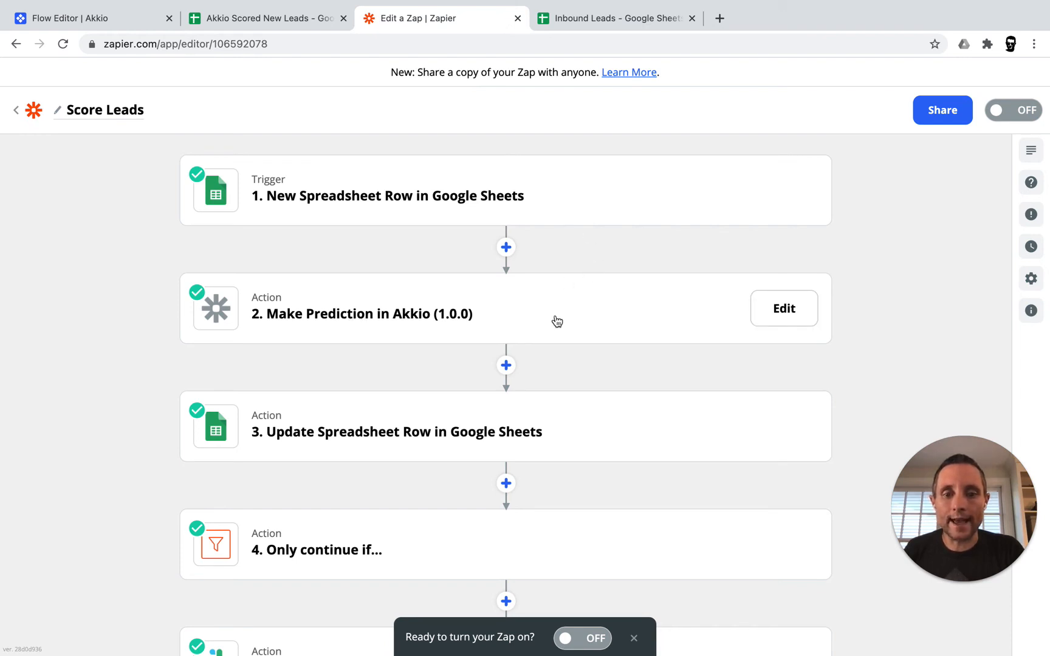
pyautogui.scroll(-2, 574, 434)
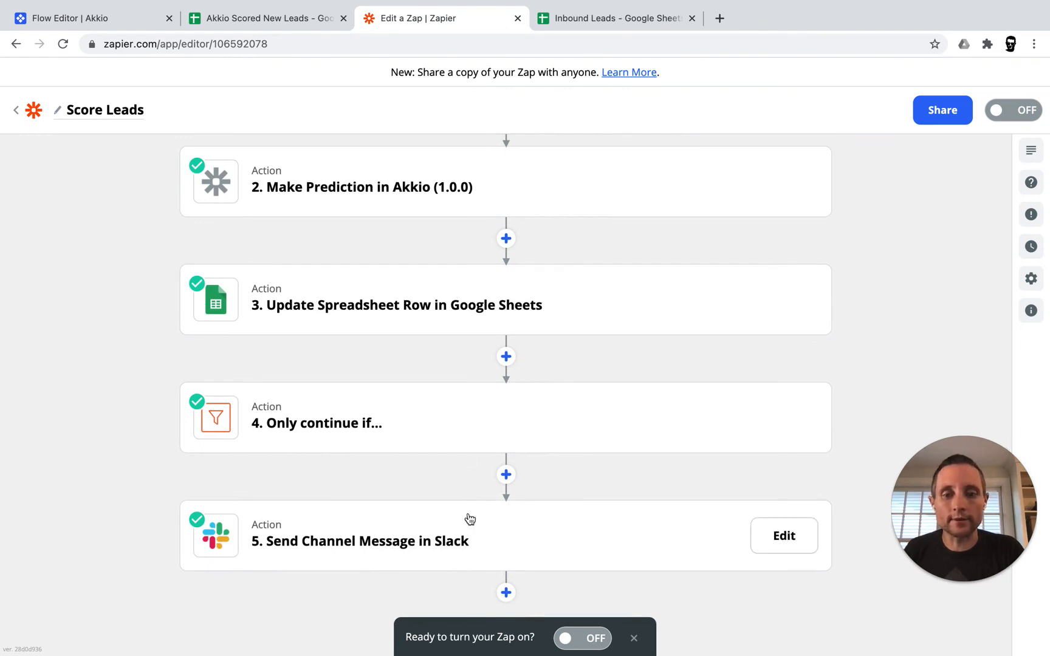
pyautogui.scroll(-1, 469, 518)
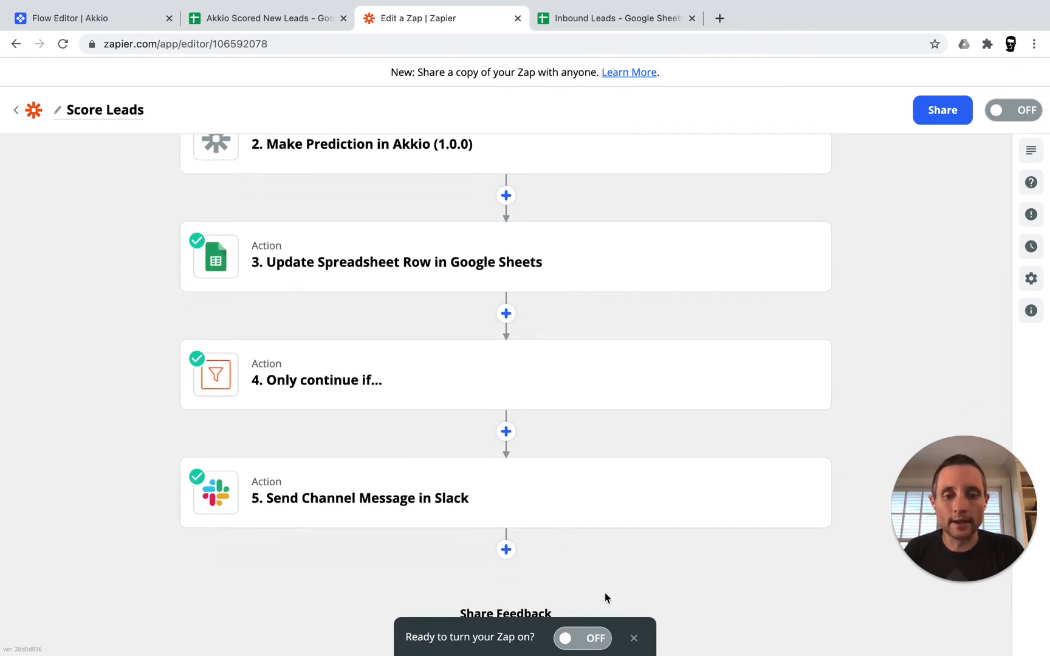
pyautogui.click(588, 641)
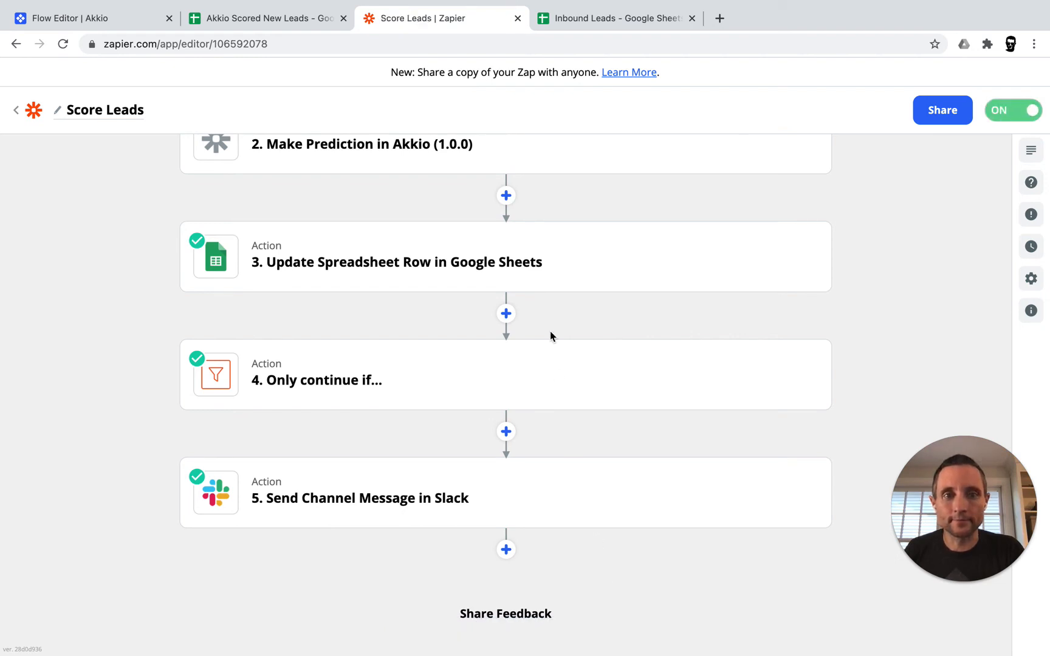
pyautogui.click(600, 23)
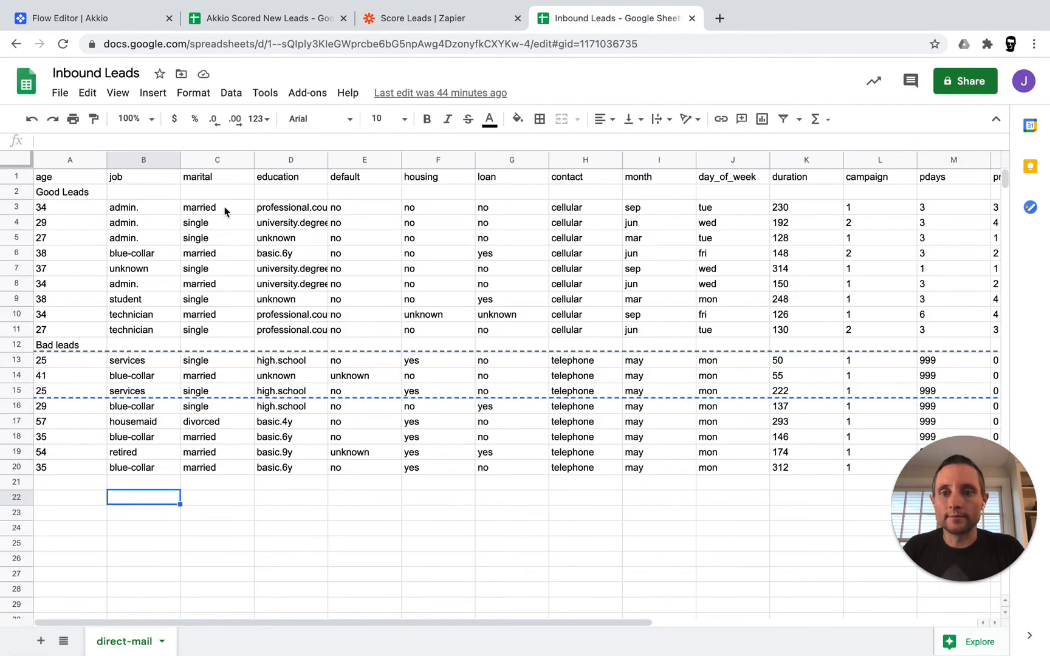
# Copy good-lead rows 3–5 from Inbound Leads into rows 3–5 of Akkio Scored New Leads
pyautogui.click(17, 207)
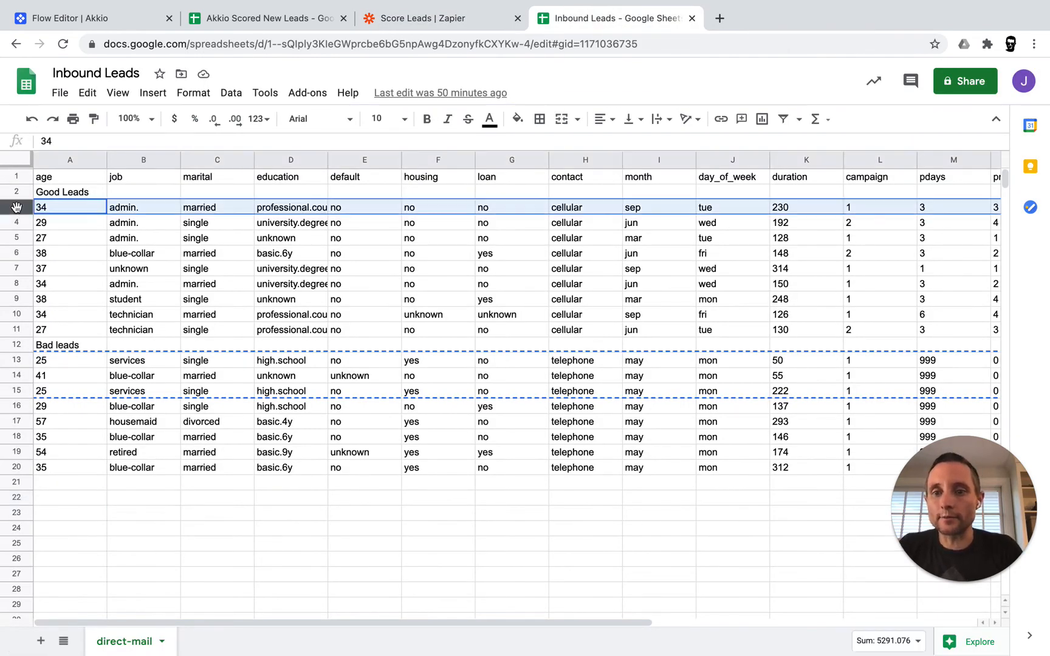
pyautogui.keyDown('shift'); pyautogui.click(19, 241); pyautogui.keyUp('shift')
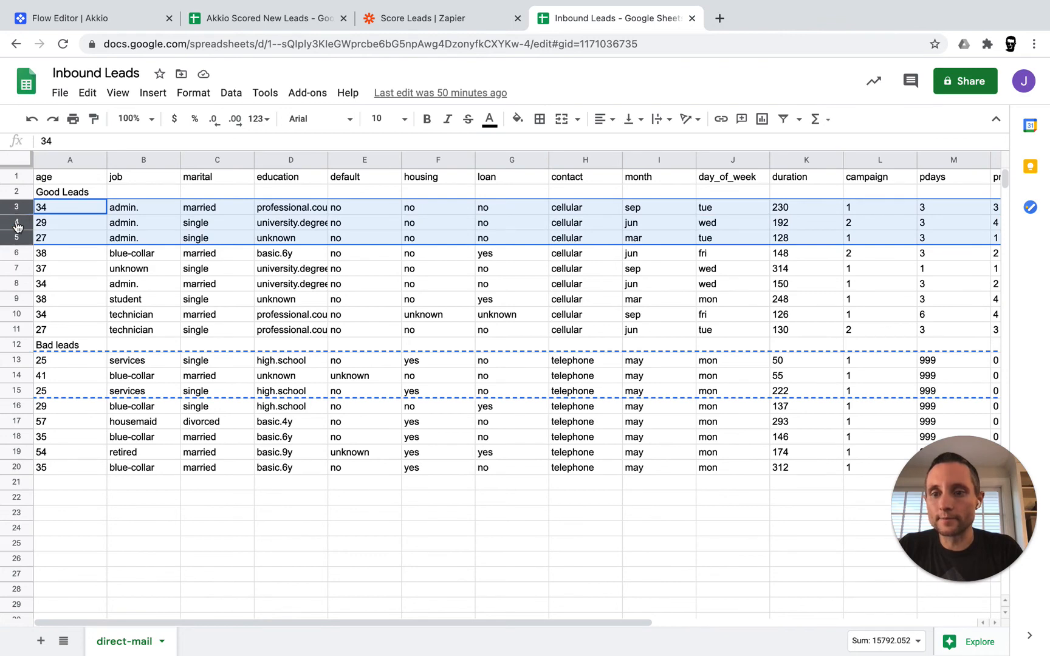
pyautogui.rightClick(16, 220)
pyautogui.click(66, 241)
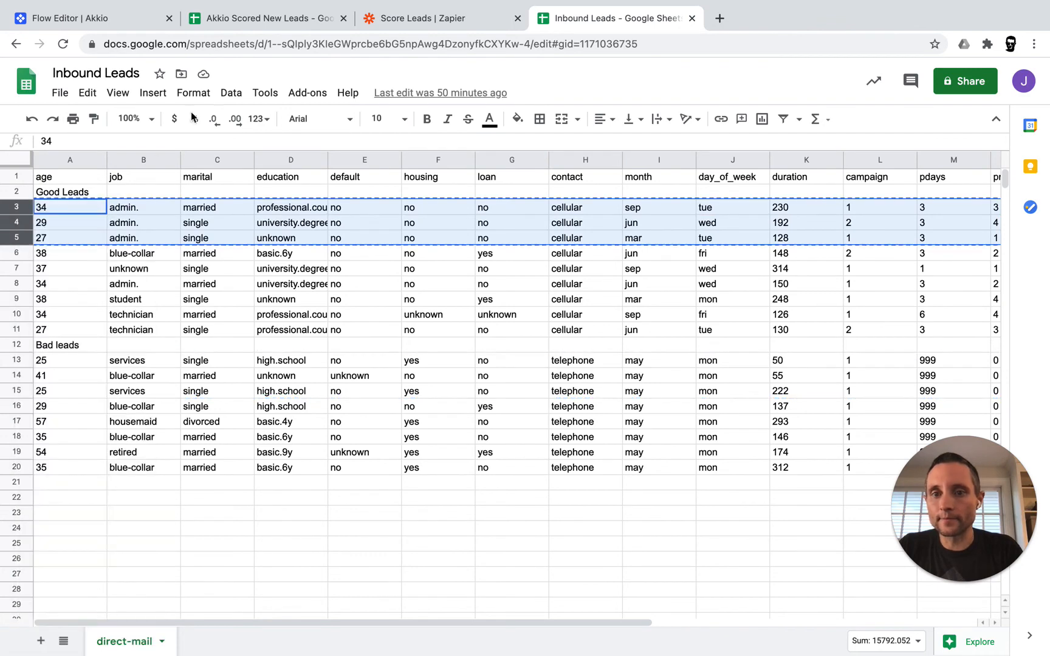
pyautogui.click(278, 26)
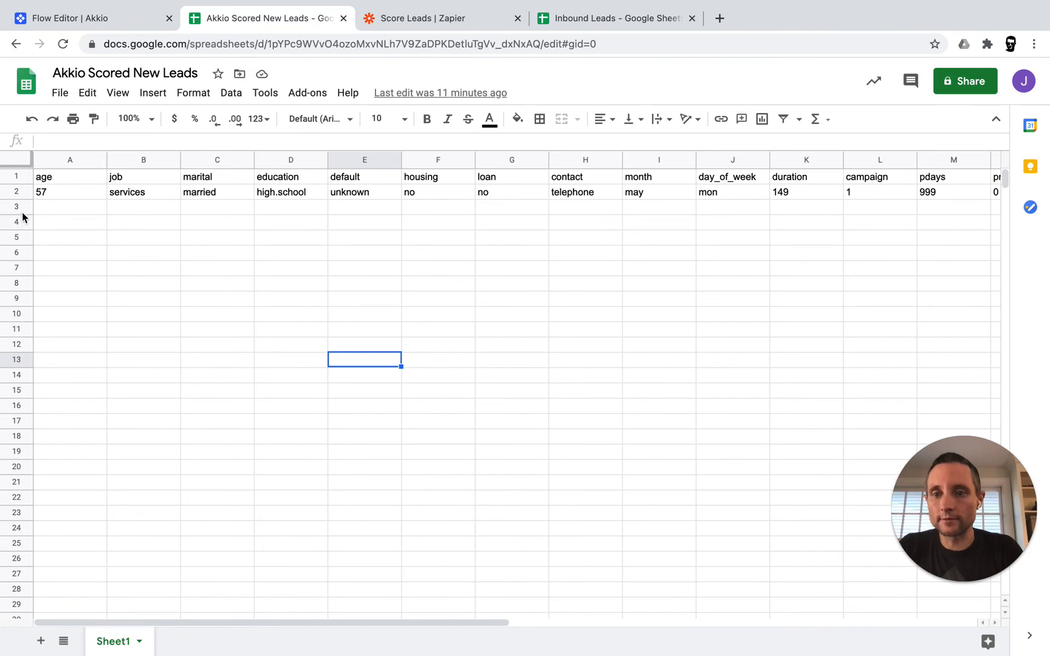
pyautogui.click(19, 208)
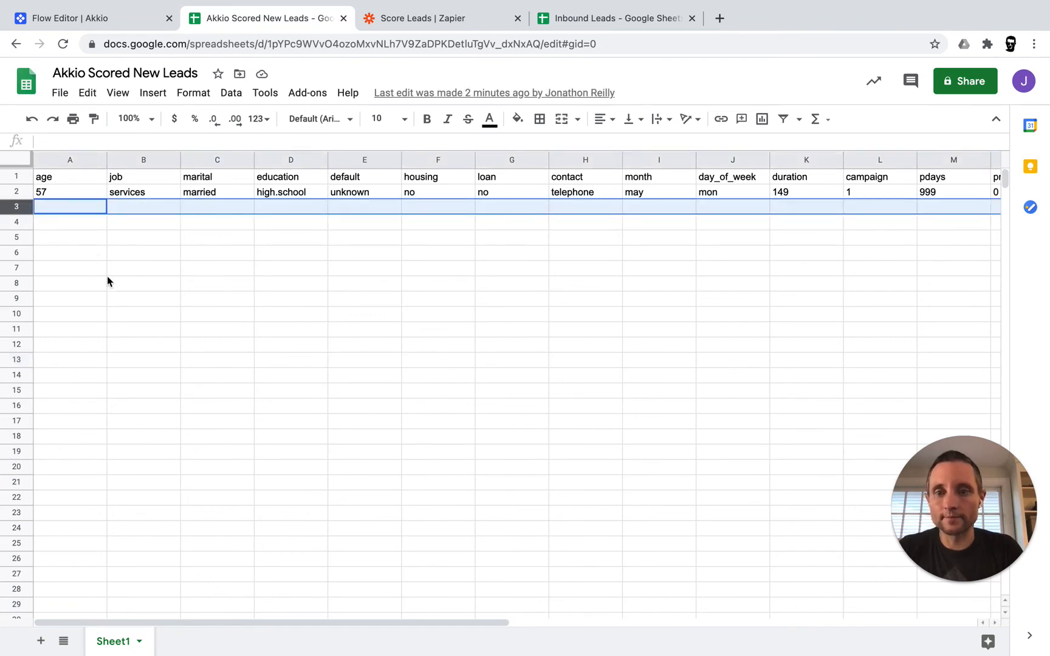
pyautogui.hotkey('ctrl', 'v')
pyautogui.hscroll(10, 611, 290)
pyautogui.hscroll(6, 611, 290)
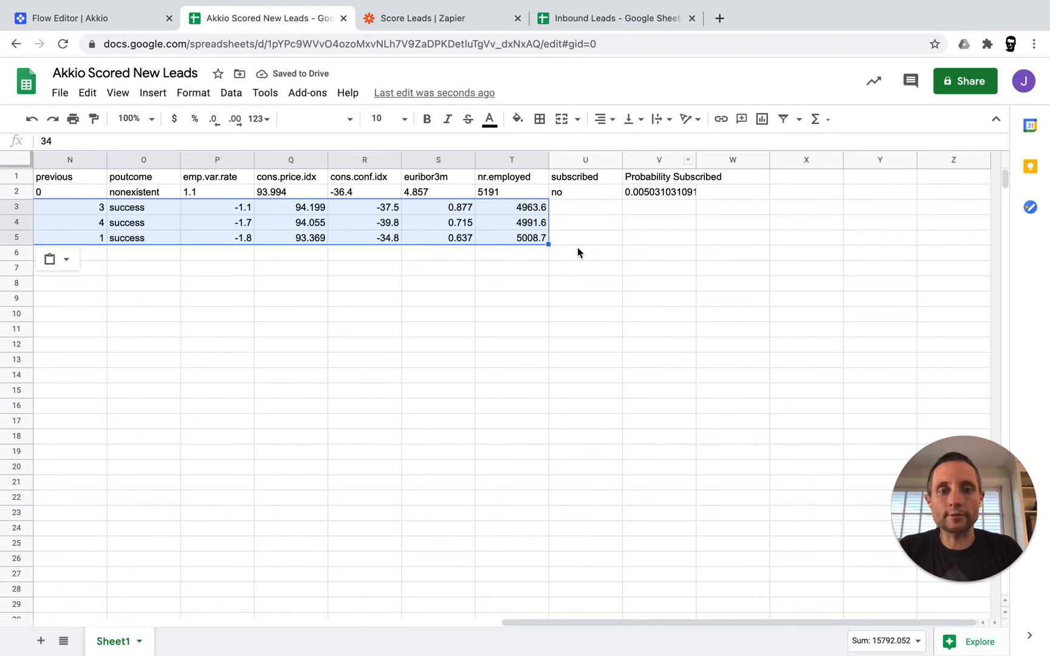
pyautogui.hscroll(-14, 377, 311)
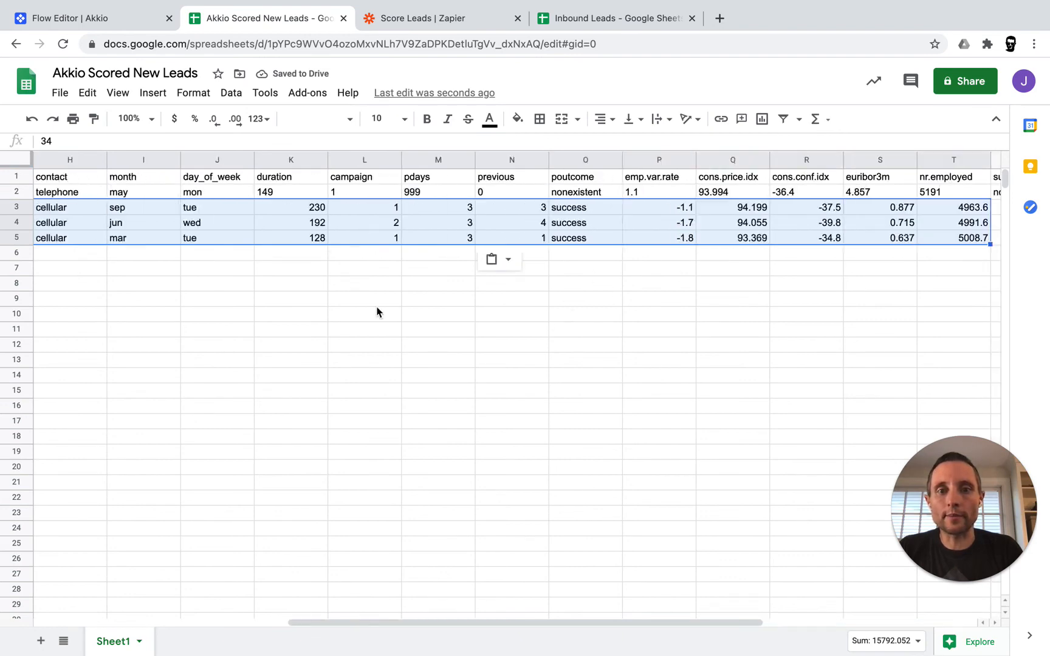
# Copy bad-lead rows 13–15 from Inbound Leads into rows 6–8 of Akkio Scored New Leads
pyautogui.click(603, 18)
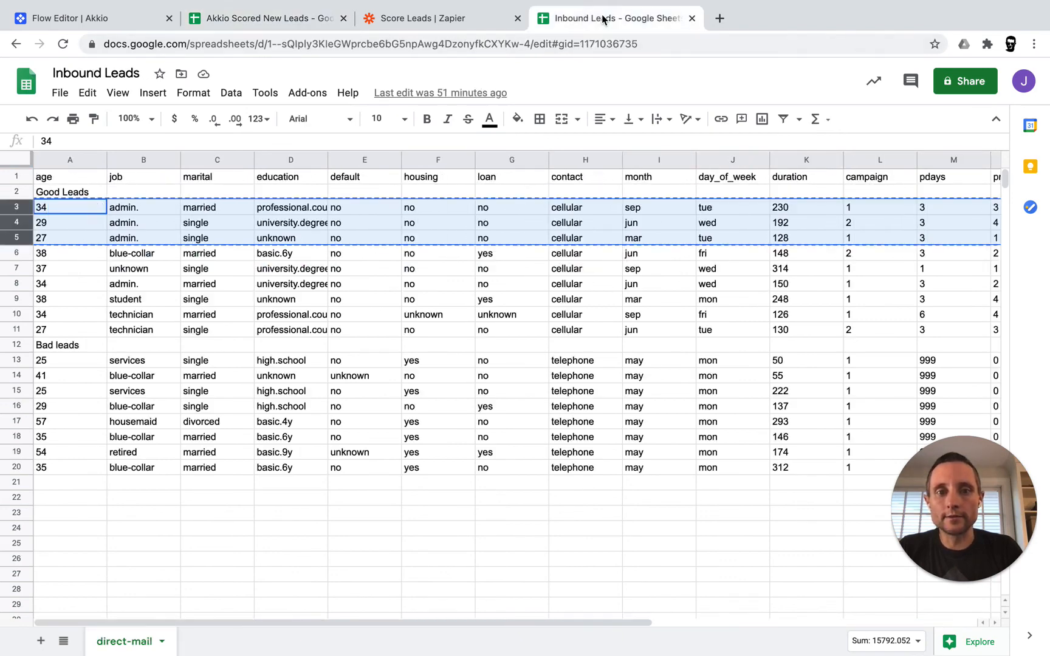
pyautogui.click(21, 360)
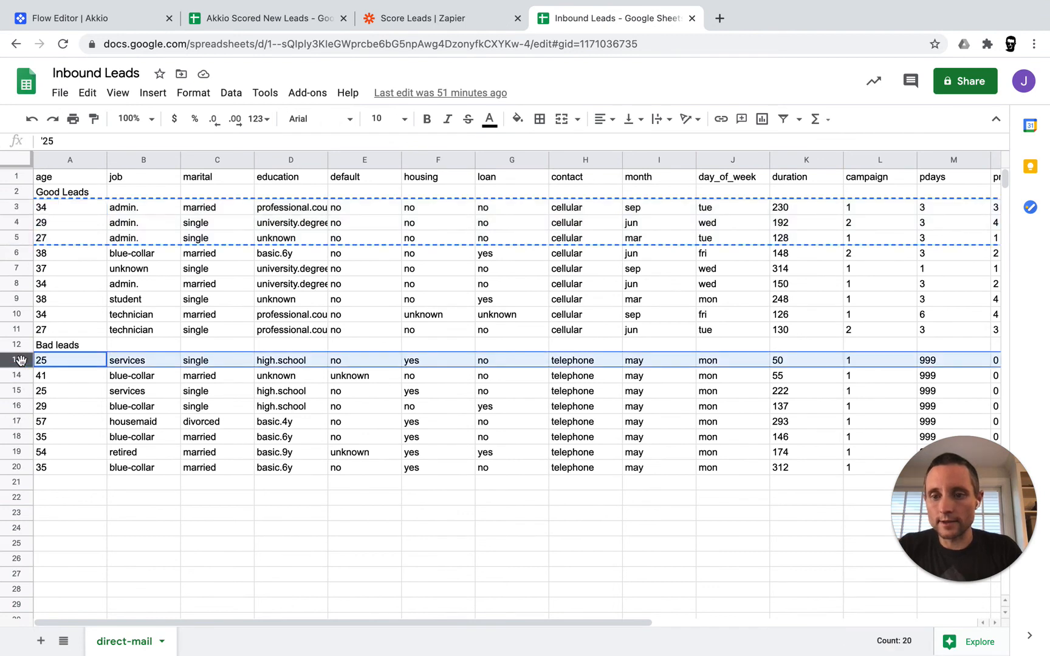
pyautogui.moveTo(21, 361); pyautogui.dragTo(20, 403)
pyautogui.keyDown('shift'); pyautogui.click(18, 392); pyautogui.keyUp('shift')
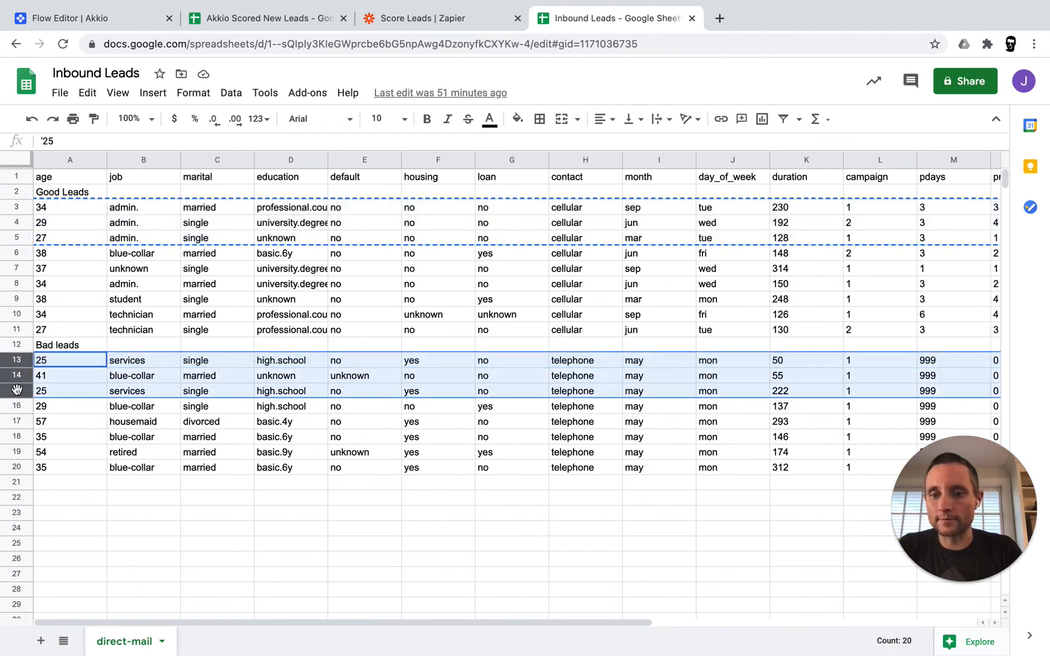
pyautogui.rightClick(18, 392)
pyautogui.click(61, 240)
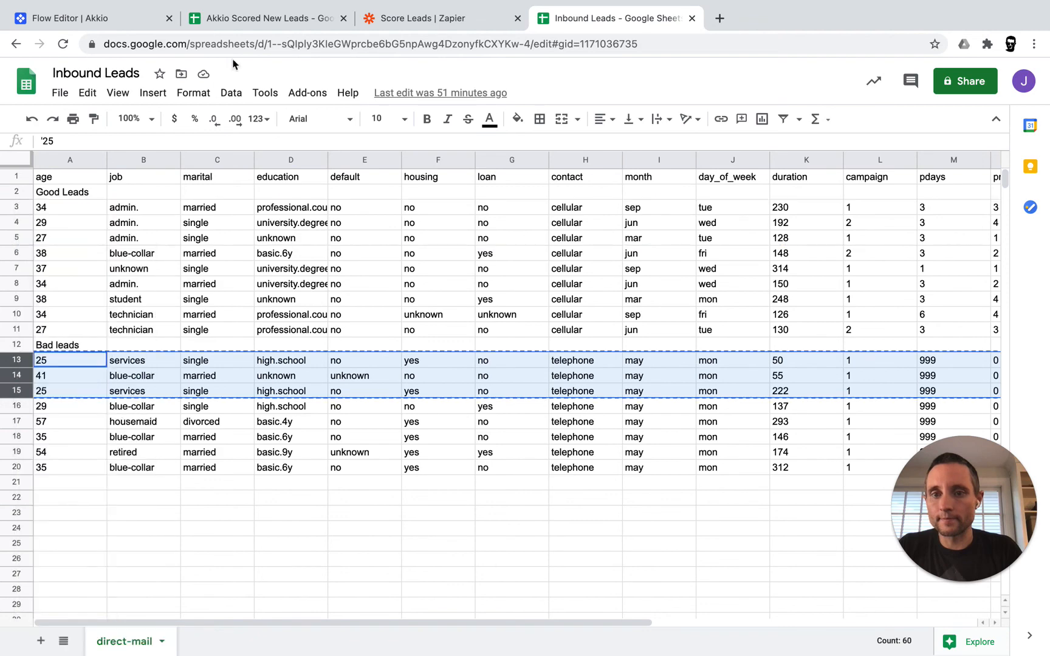
pyautogui.click(264, 17)
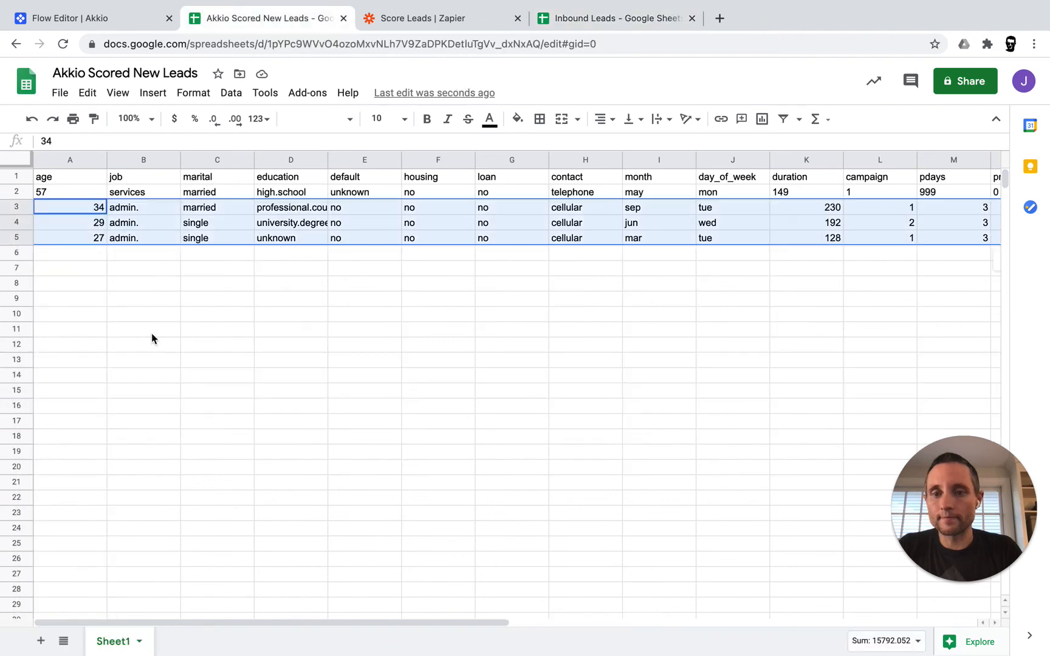
pyautogui.click(18, 252)
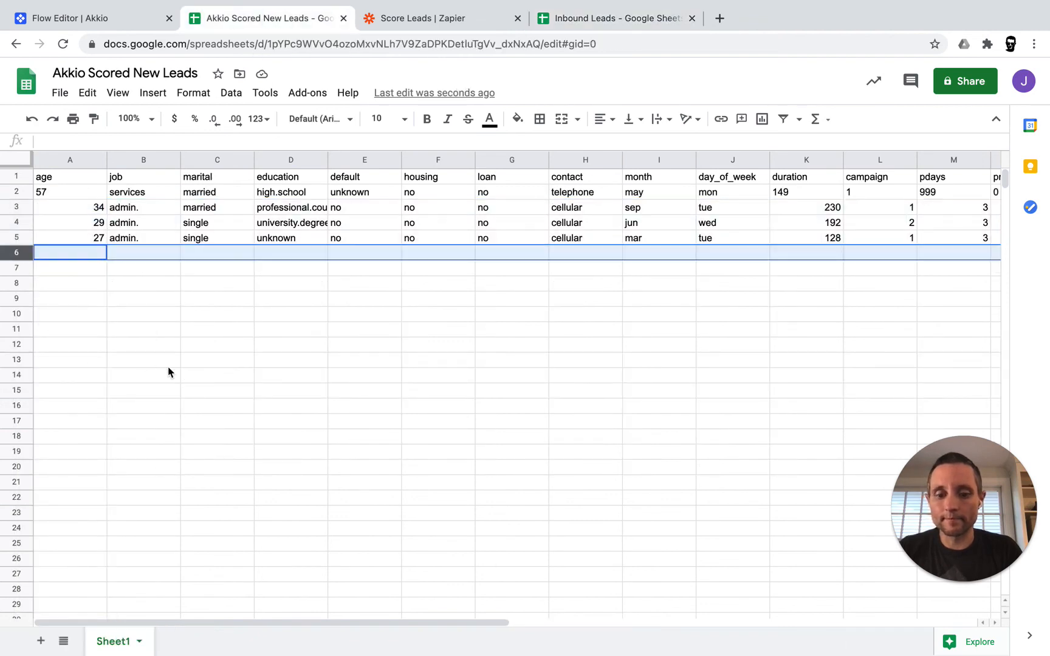
pyautogui.hotkey('ctrl', 'v')
pyautogui.hscroll(6, 647, 359)
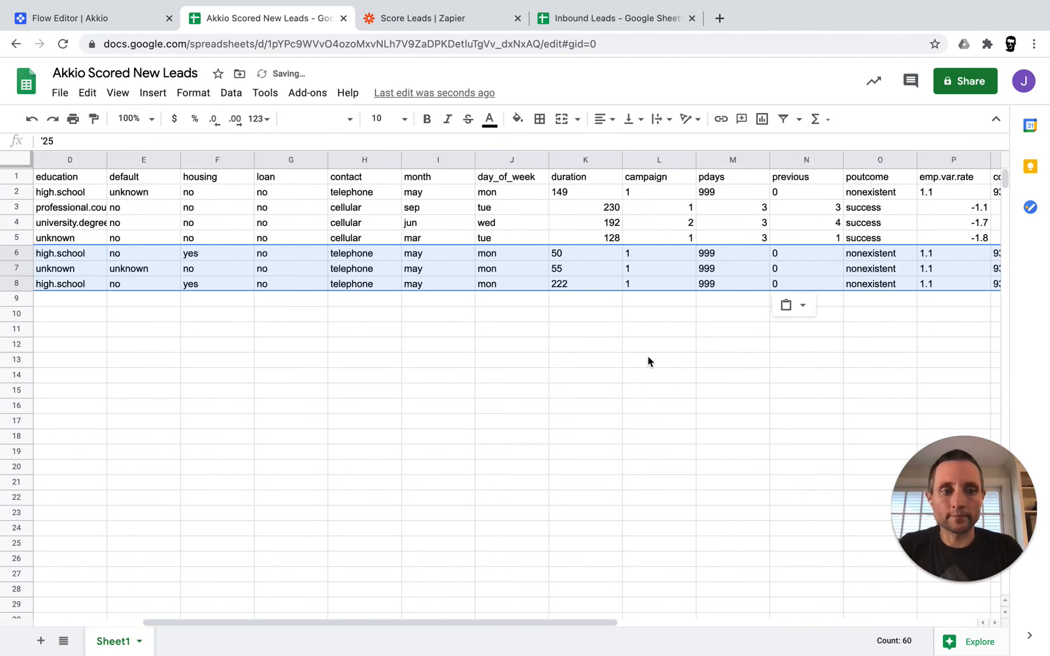
pyautogui.hscroll(4, 648, 356)
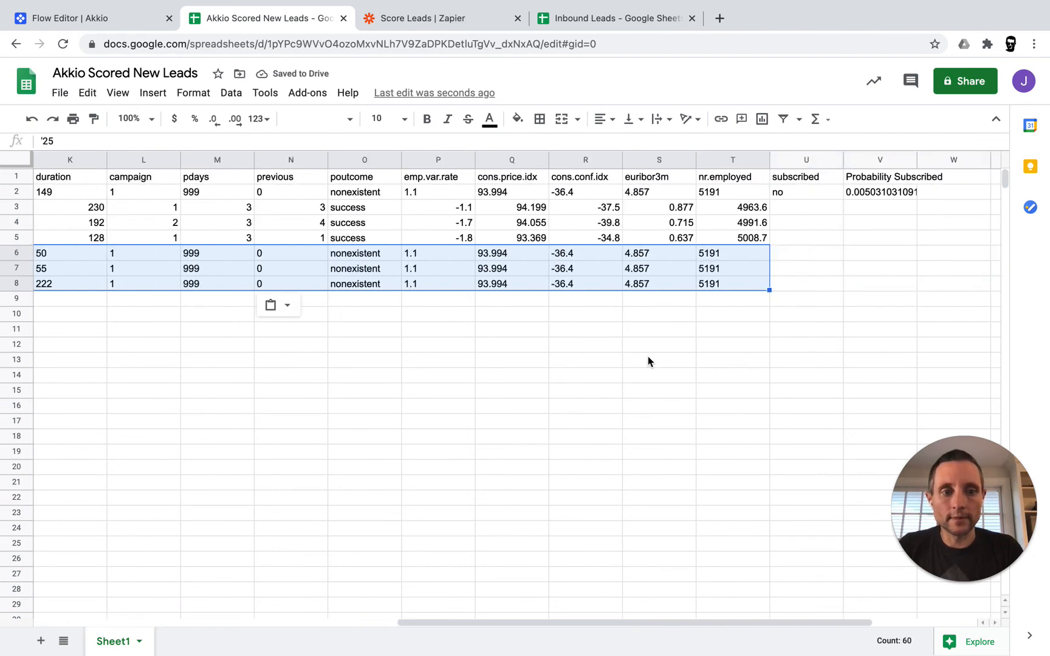
pyautogui.click(740, 333)
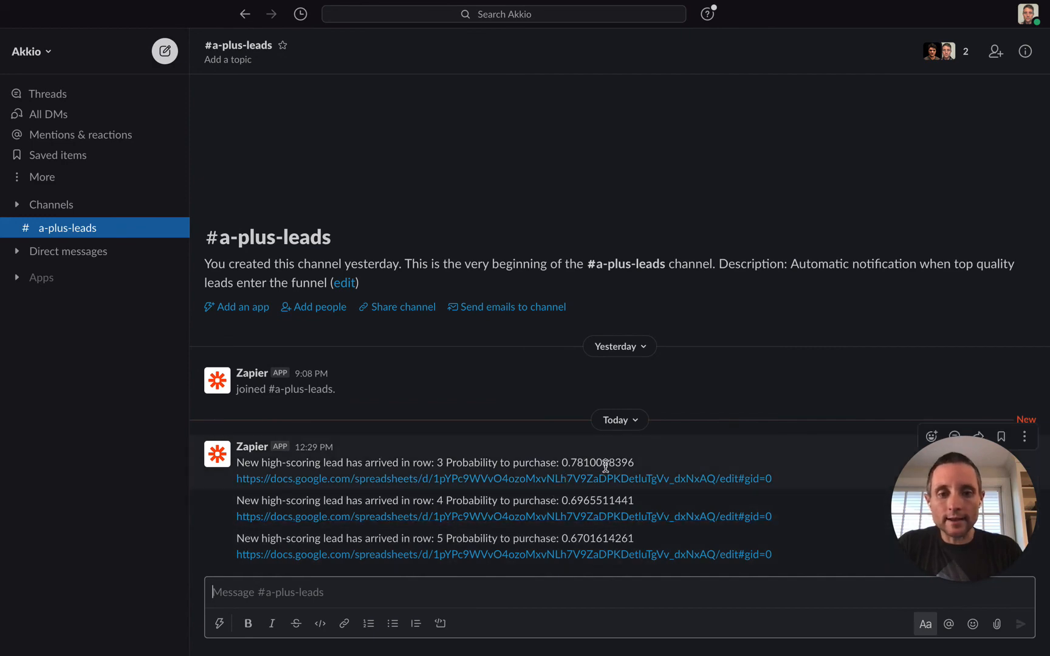
# Open the scored-leads sheet from a Zapier alert in #a-plus-leads, then return to Akkio's Flow Editor
pyautogui.click(601, 483)
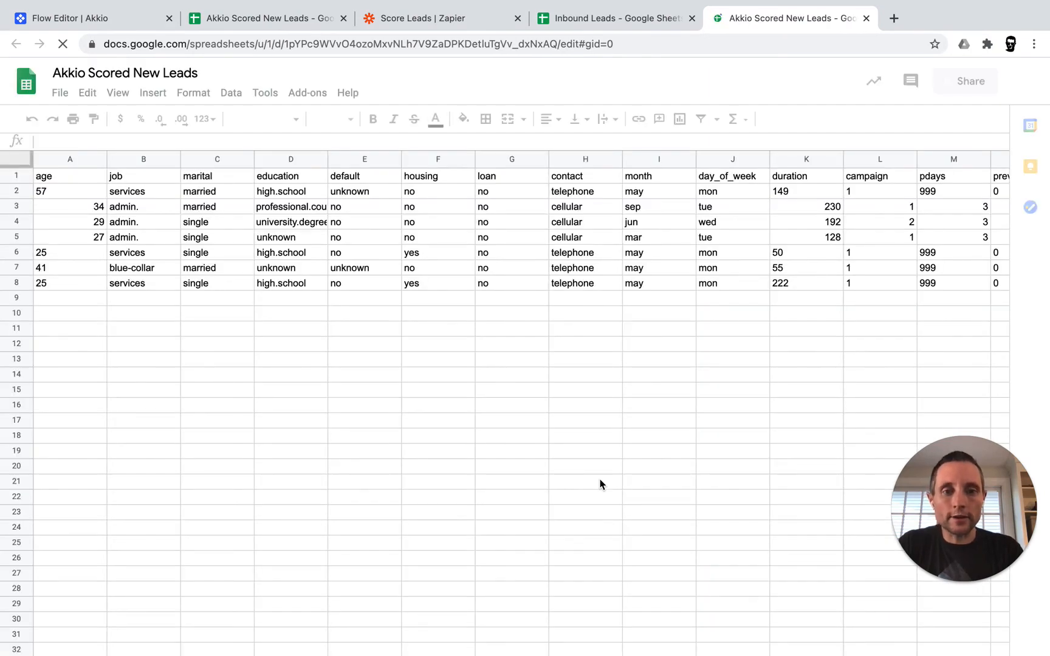
pyautogui.hotkey('ctrl', 'Tab')
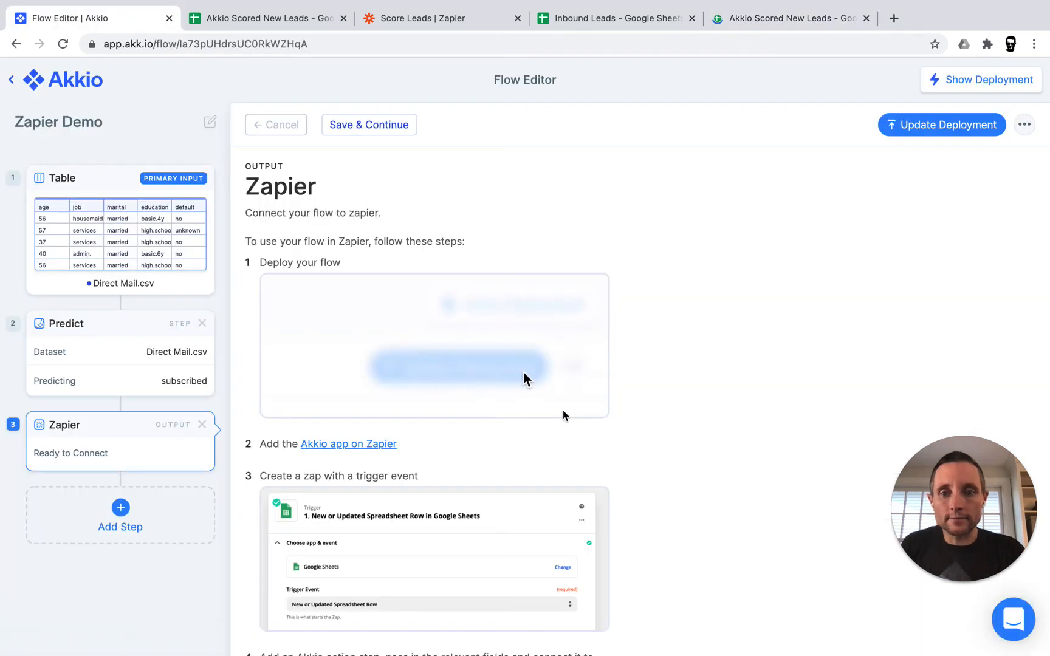